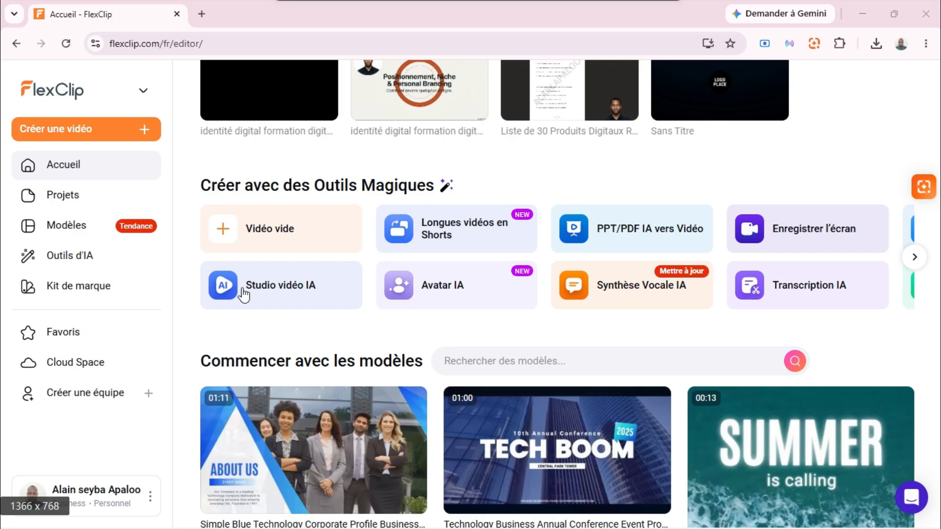
# - Look through the home page's recent projects, magic tools and starter video templates
pyautogui.scroll(1, 220, 314)
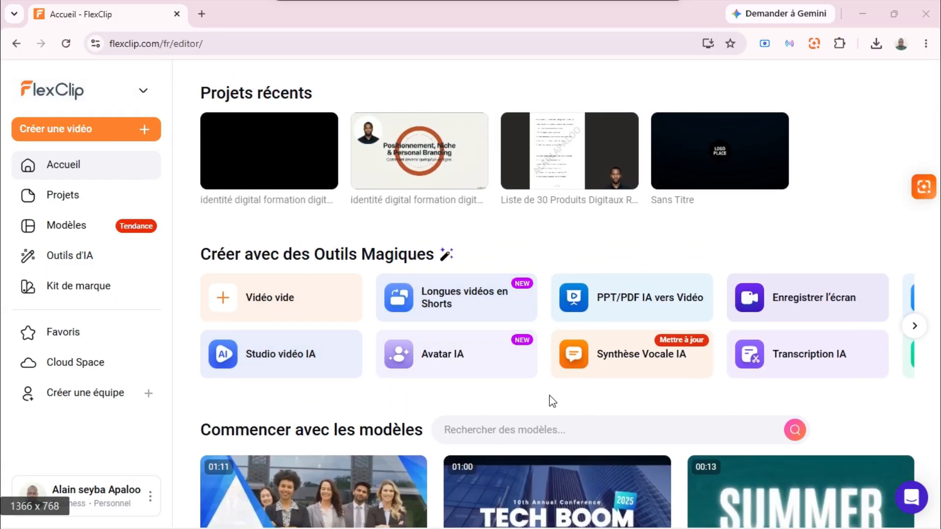
pyautogui.scroll(-2, 548, 399)
pyautogui.scroll(-4, 260, 311)
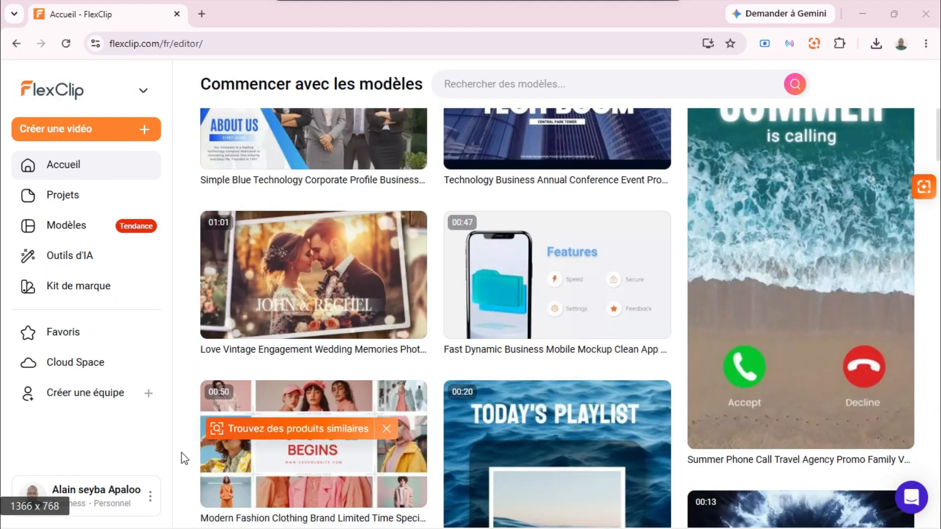
pyautogui.scroll(-3, 637, 319)
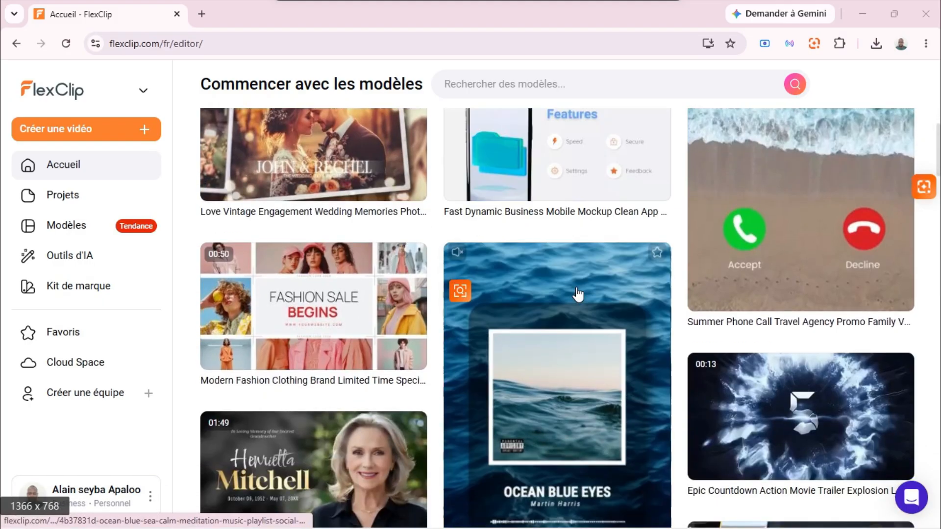
pyautogui.scroll(-3, 735, 337)
pyautogui.scroll(15, 728, 336)
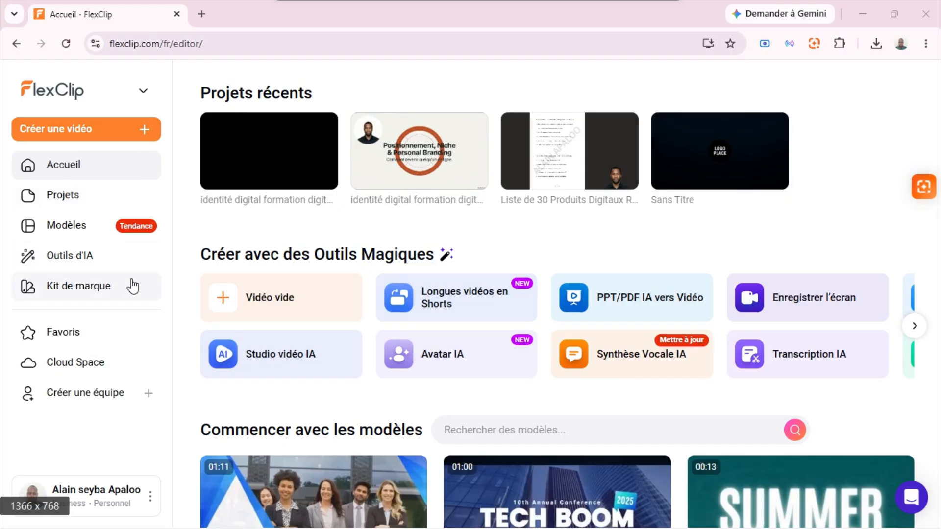
# - Open the Outils d'IA page and review the tools in its Populaire section
pyautogui.click(58, 263)
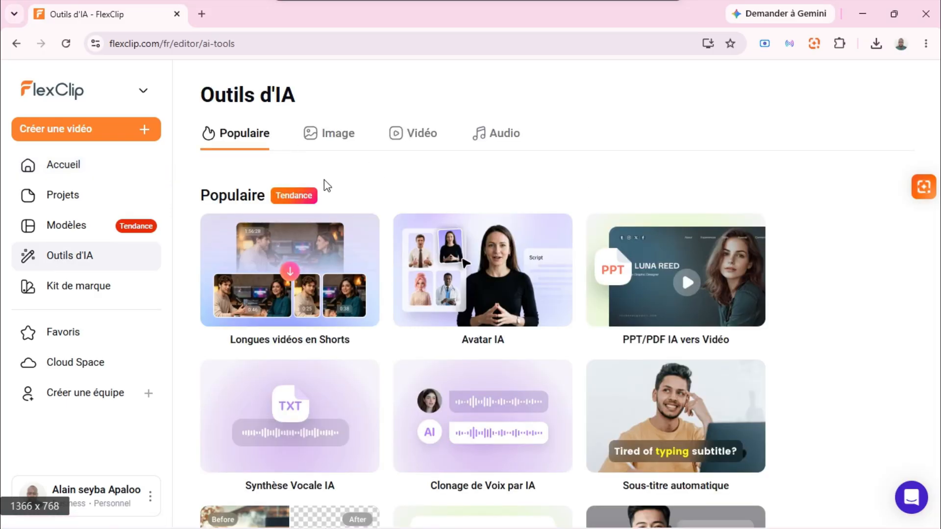
pyautogui.scroll(-1, 415, 376)
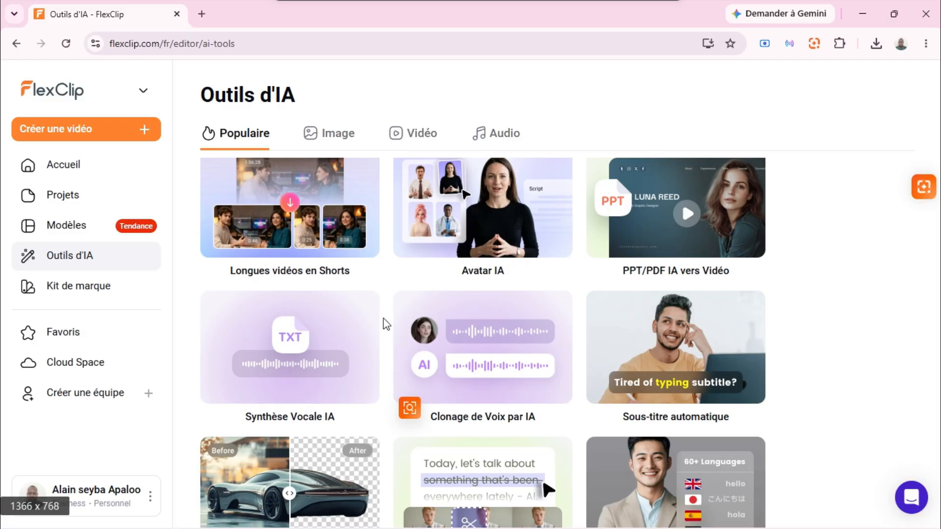
pyautogui.scroll(1, 385, 326)
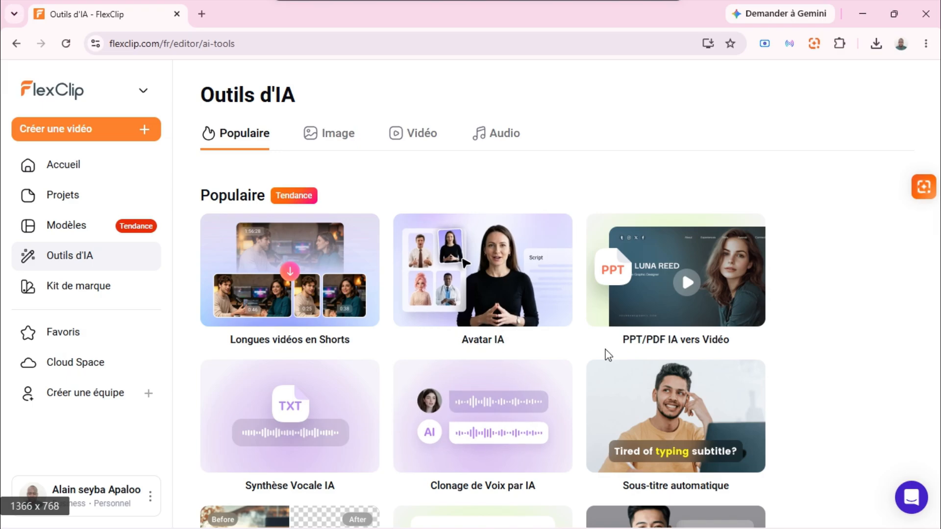
pyautogui.scroll(-1, 607, 353)
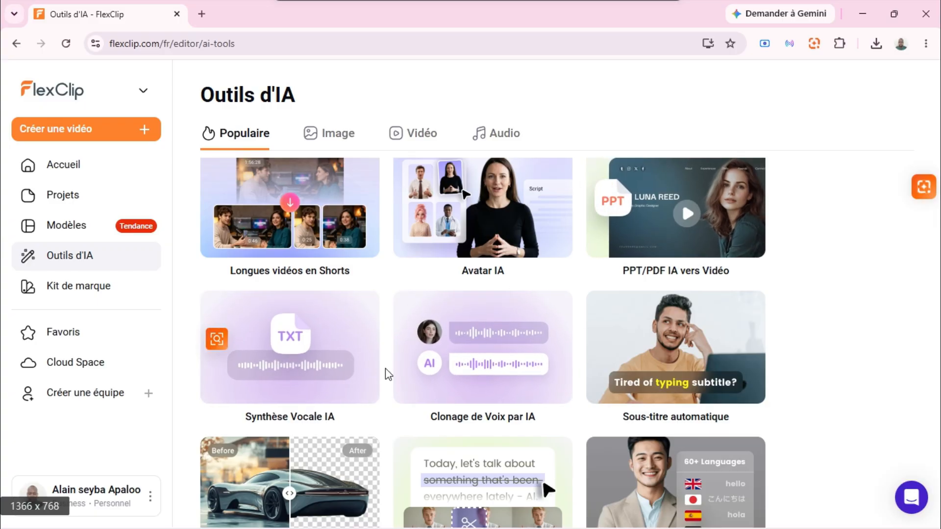
pyautogui.scroll(-3, 498, 405)
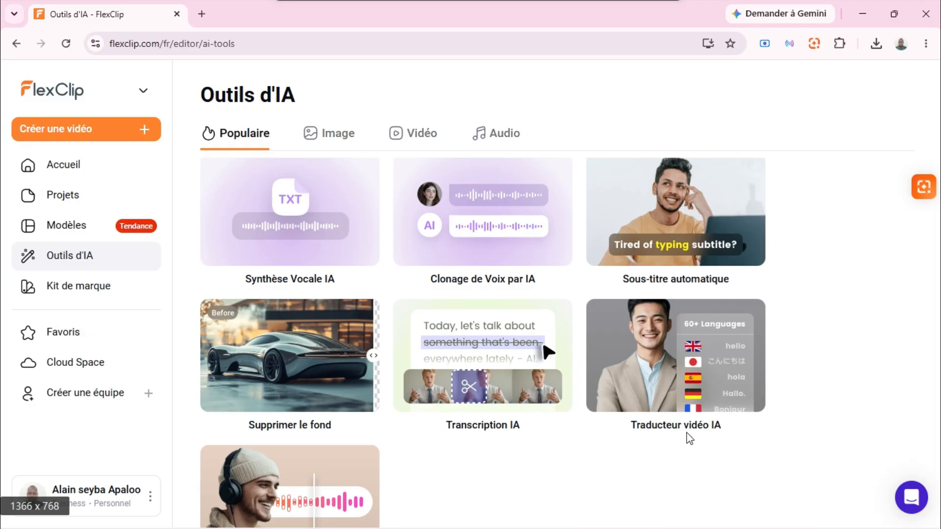
pyautogui.scroll(-2, 727, 437)
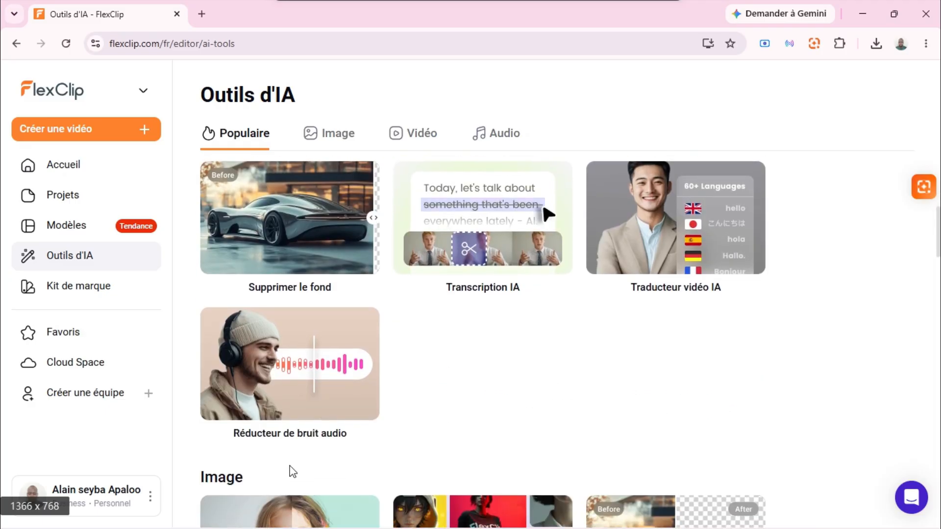
pyautogui.scroll(-3, 439, 433)
pyautogui.scroll(8, 442, 304)
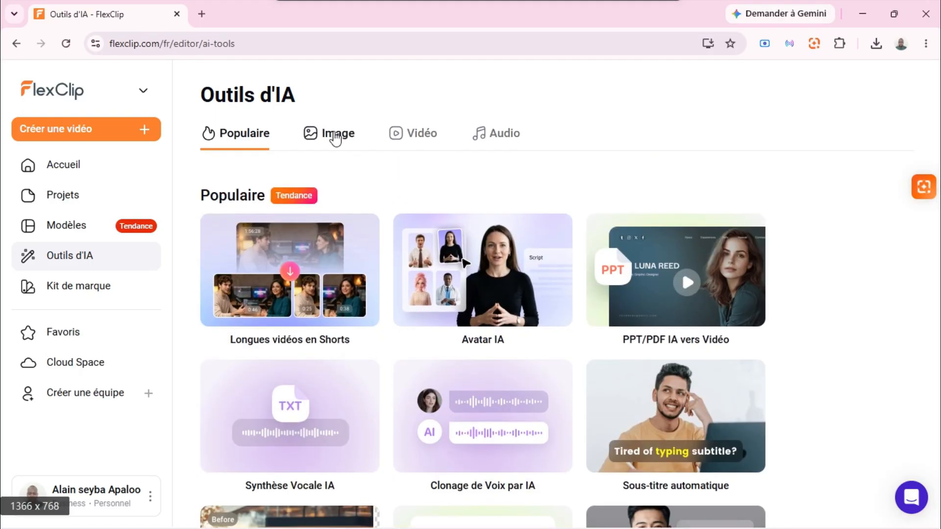
# - Show the Image section of the AI tools and examine the image generation and editing tools it offers
pyautogui.click(335, 135)
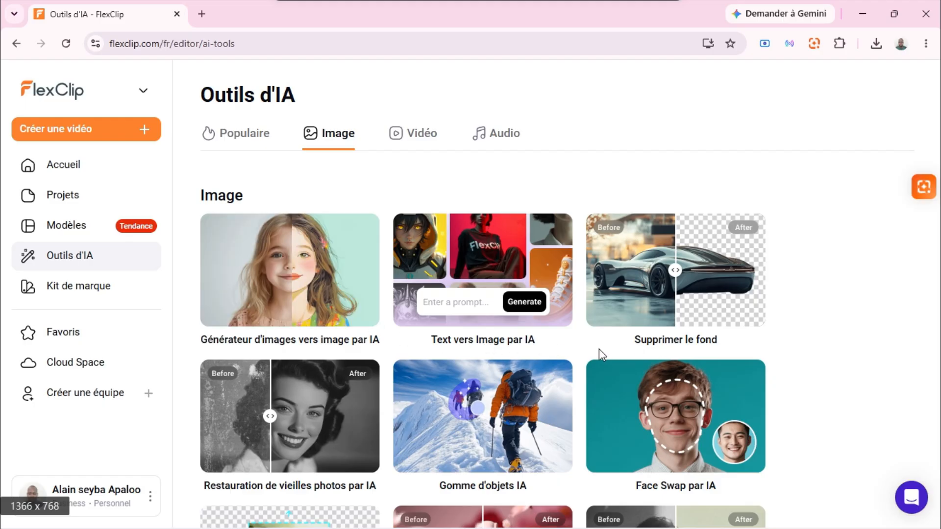
pyautogui.scroll(-3, 599, 349)
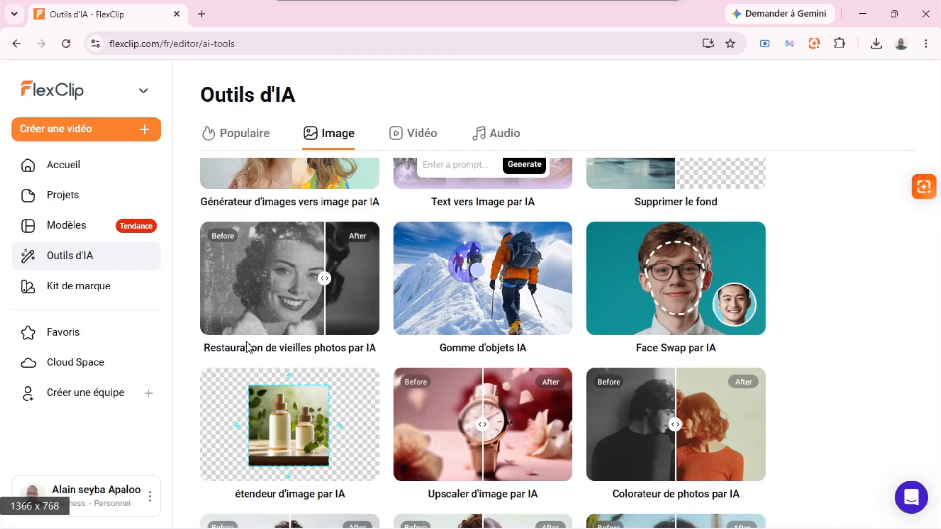
pyautogui.scroll(-3, 568, 348)
pyautogui.scroll(-5, 569, 348)
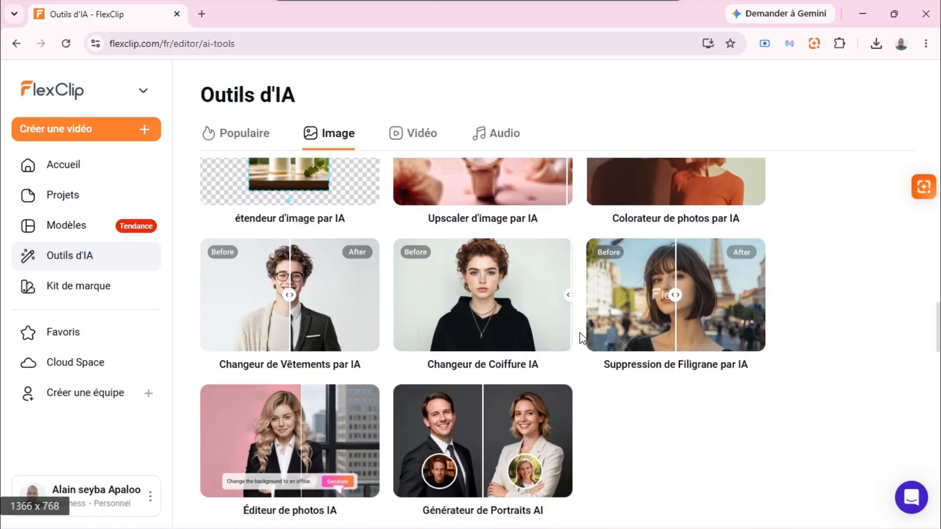
pyautogui.scroll(5, 579, 337)
pyautogui.scroll(3, 581, 338)
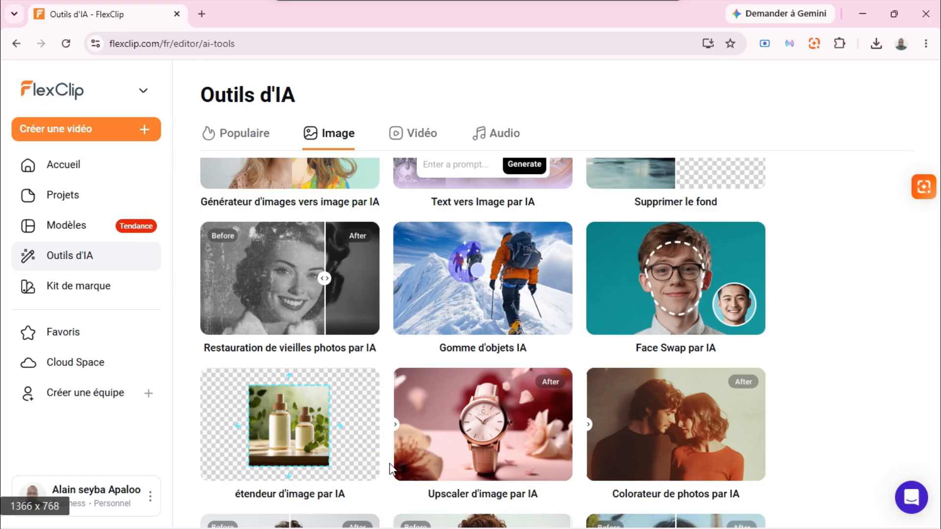
pyautogui.scroll(-4, 544, 415)
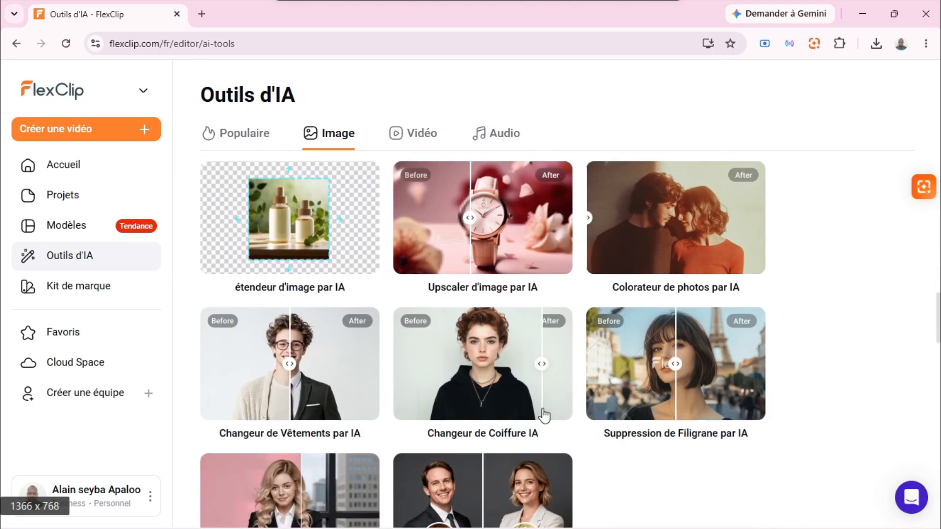
# - Examine the AI tools offered in the Vidéo and Audio sections
pyautogui.scroll(-8, 543, 416)
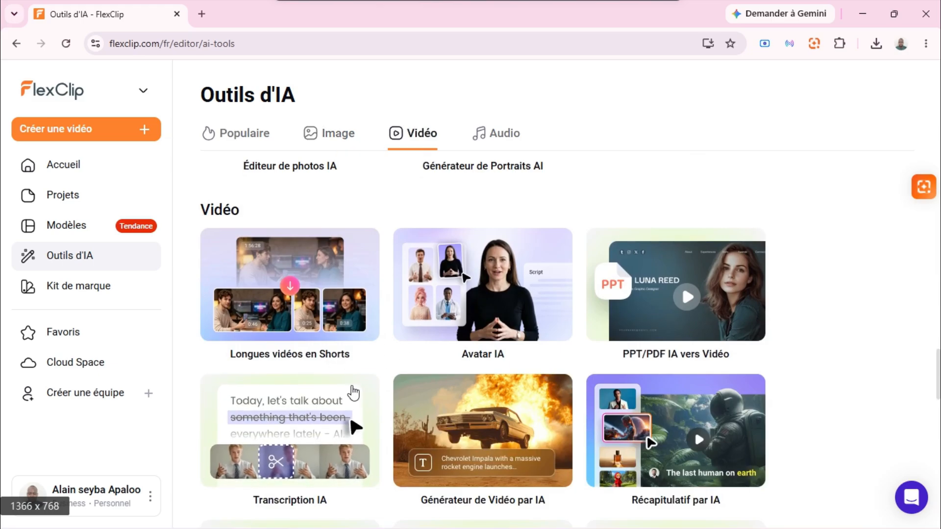
pyautogui.scroll(-1, 363, 379)
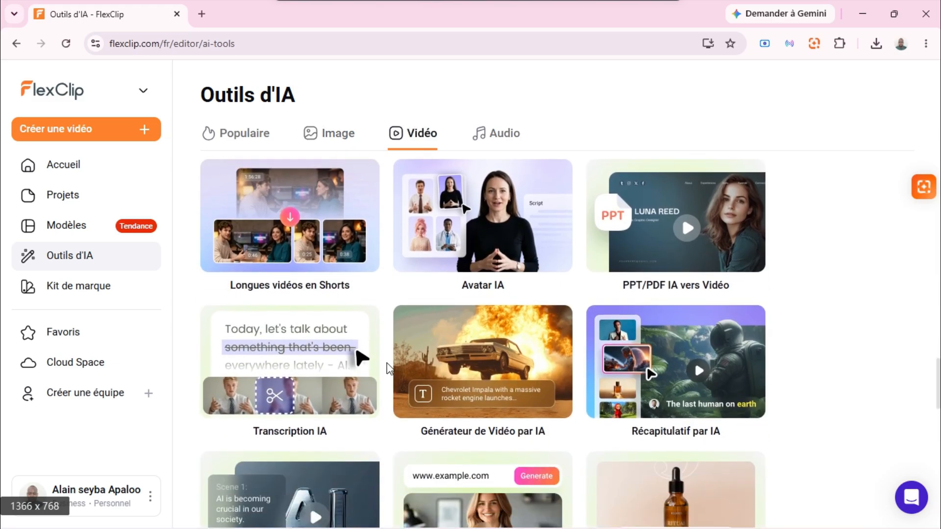
pyautogui.scroll(2, 378, 367)
pyautogui.scroll(-4, 384, 410)
pyautogui.scroll(-15, 451, 385)
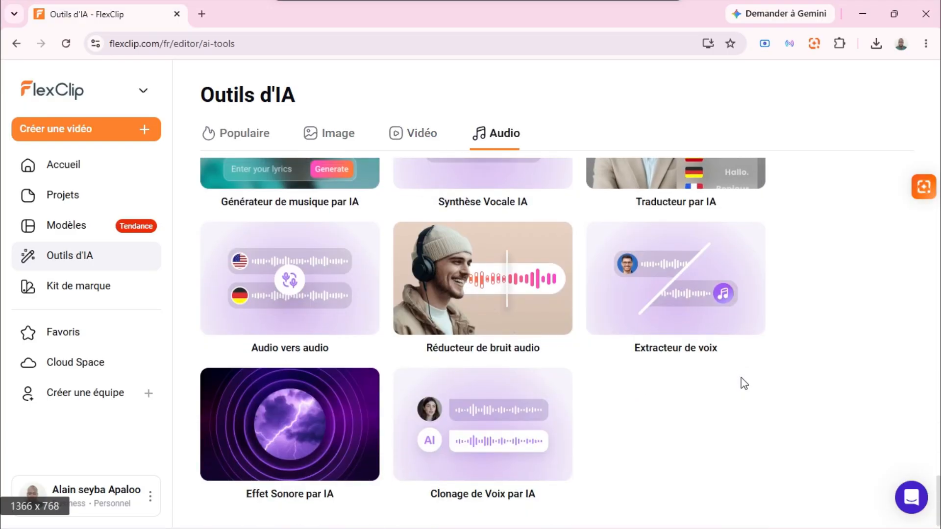
# - Return to the Populaire section and open the PPT/PDF IA vers Vidéo tool
pyautogui.scroll(20, 744, 384)
pyautogui.scroll(4, 615, 436)
pyautogui.scroll(8, 590, 418)
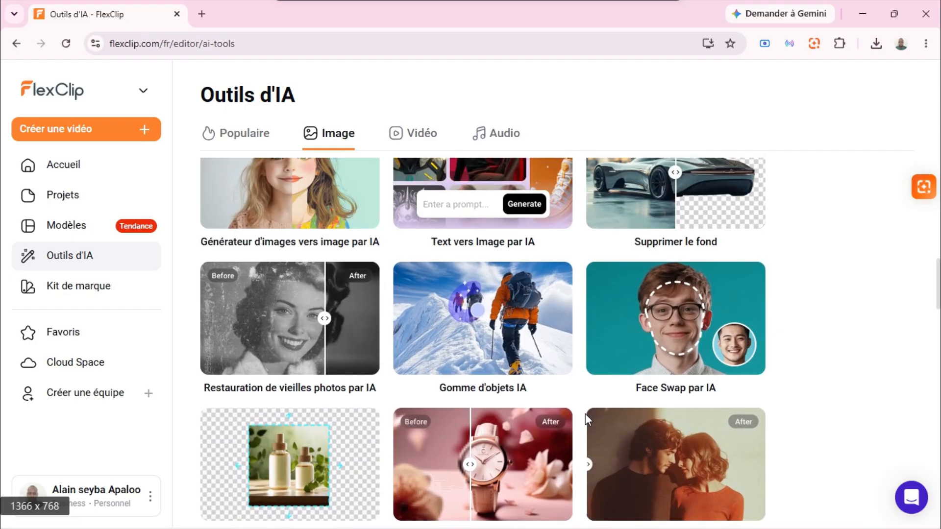
pyautogui.scroll(5, 585, 414)
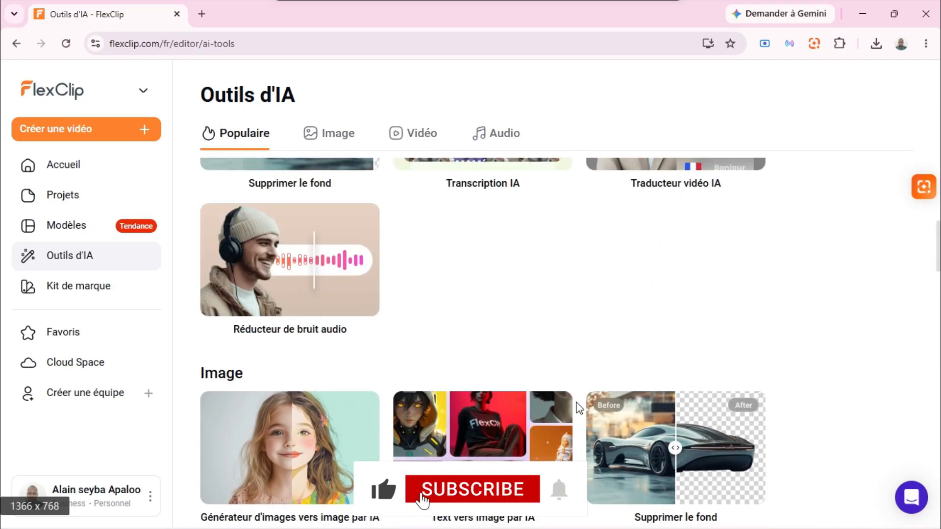
pyautogui.scroll(3, 580, 408)
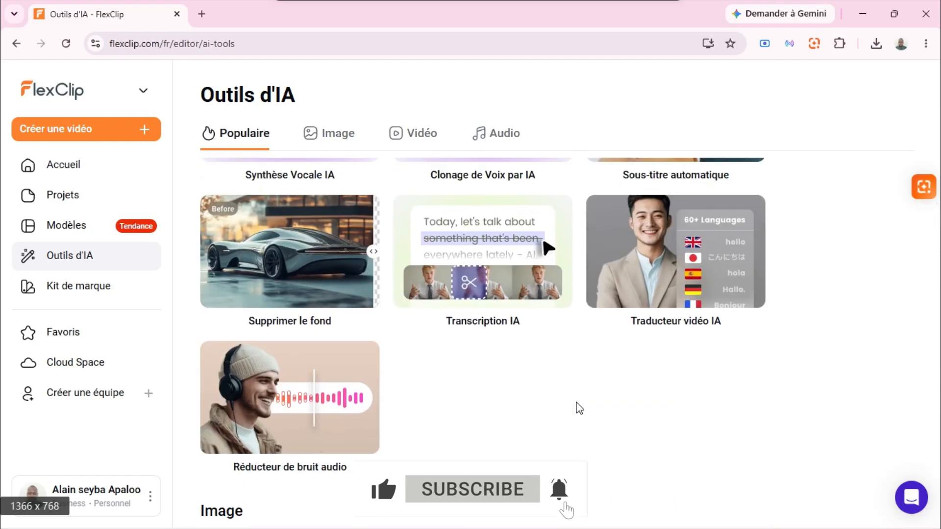
pyautogui.scroll(4, 558, 419)
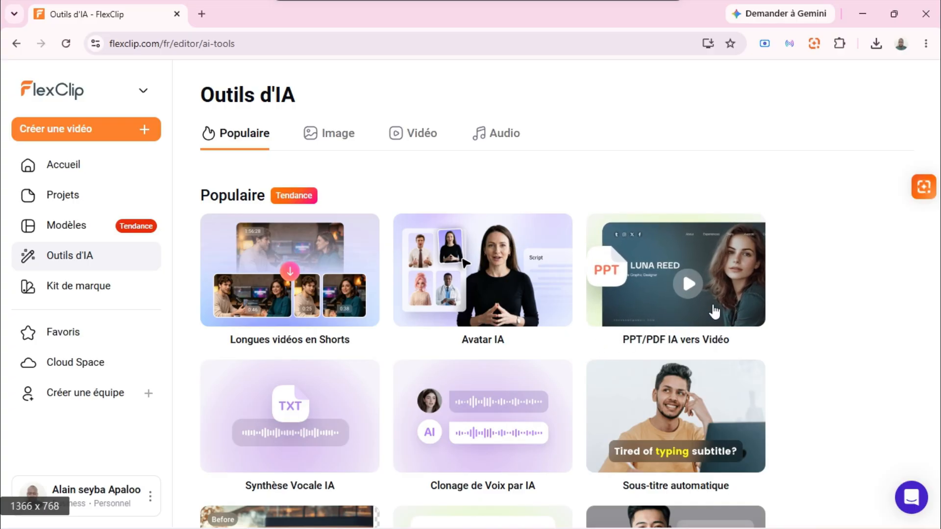
pyautogui.click(688, 315)
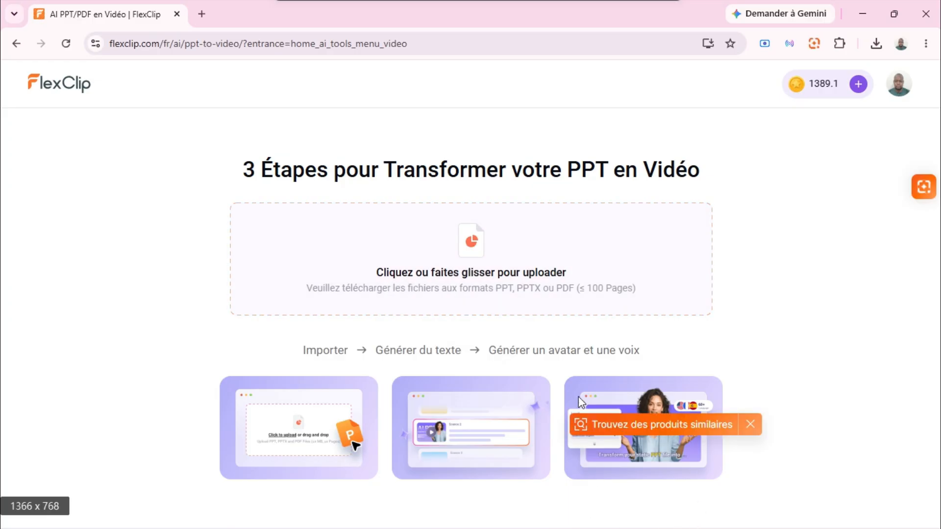
# - Upload the file "identité digital formation digital session 2.pdf" from the Téléchargements folder for conversion to video
pyautogui.click(478, 255)
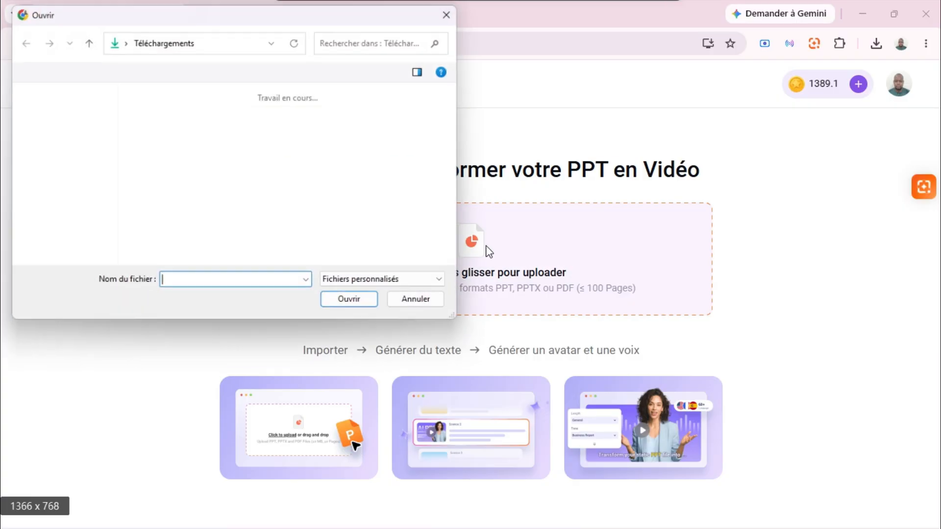
pyautogui.click(404, 132)
pyautogui.click(362, 301)
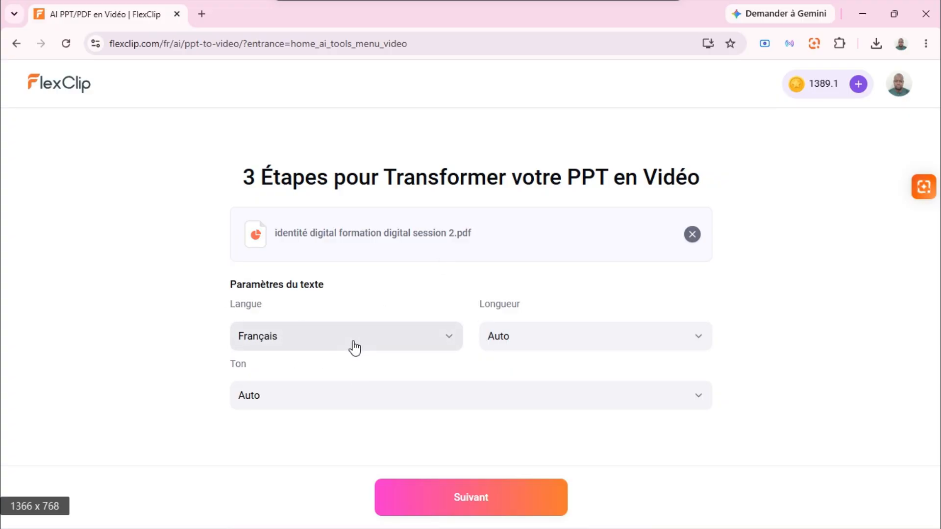
# - Browse the languages available for the generated text, keeping Français selected
pyautogui.click(458, 351)
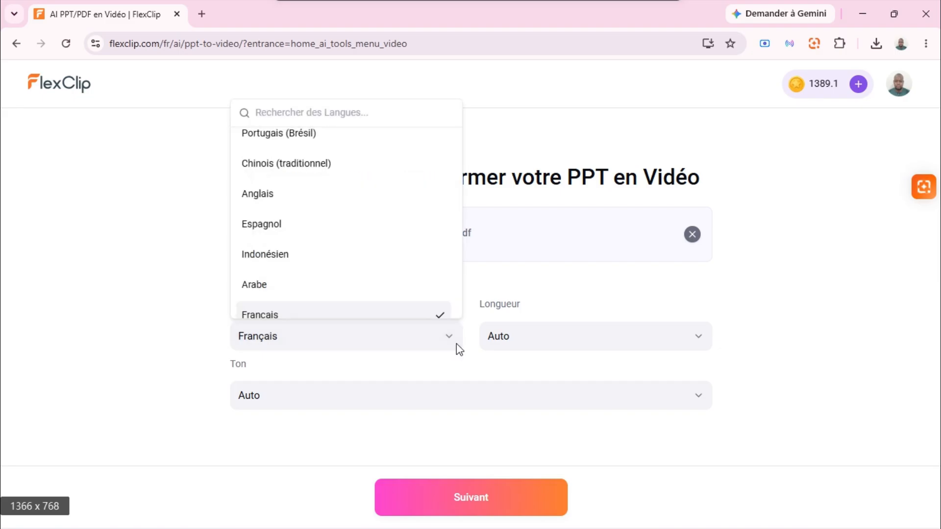
pyautogui.click(454, 349)
pyautogui.click(390, 349)
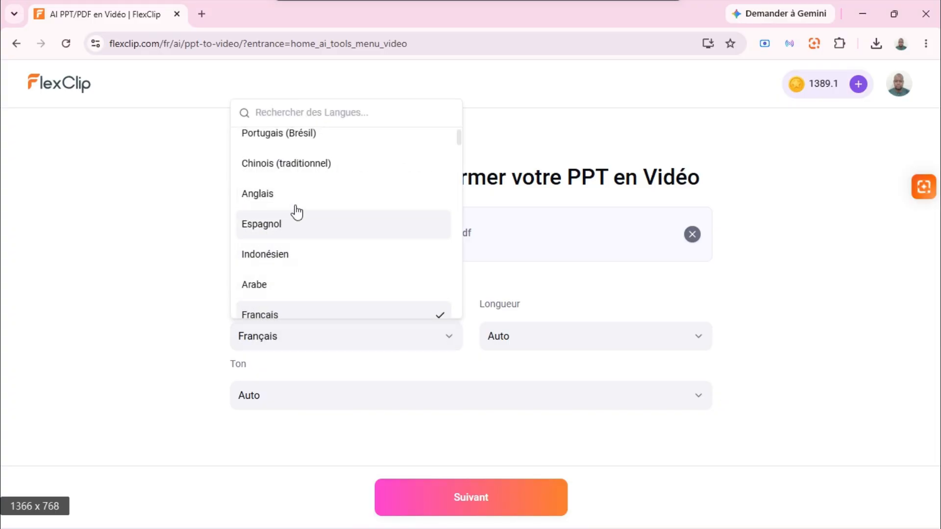
pyautogui.scroll(-4, 328, 205)
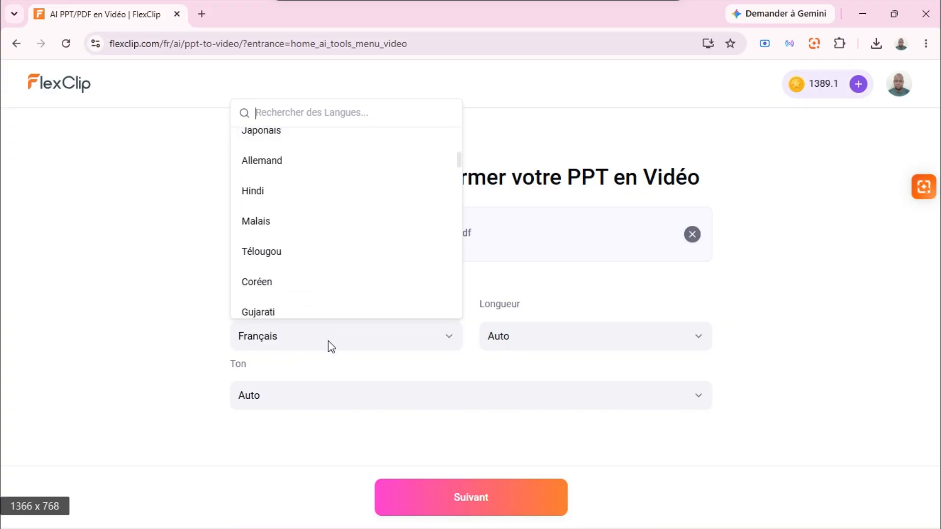
pyautogui.scroll(-2, 304, 279)
pyautogui.scroll(-3, 311, 289)
pyautogui.click(355, 373)
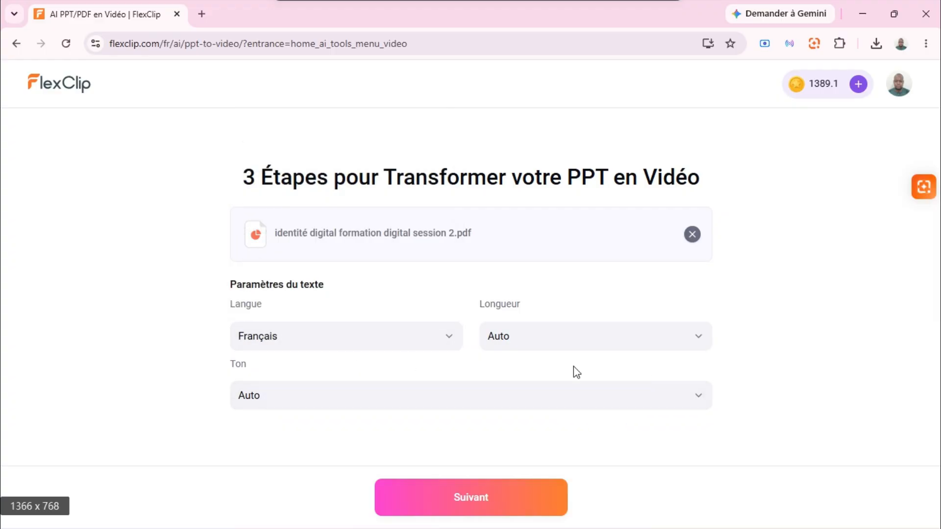
# - Set the length of the generated text to Concise
pyautogui.click(671, 335)
pyautogui.tripleClick(672, 338)
pyautogui.click(742, 337)
pyautogui.click(705, 345)
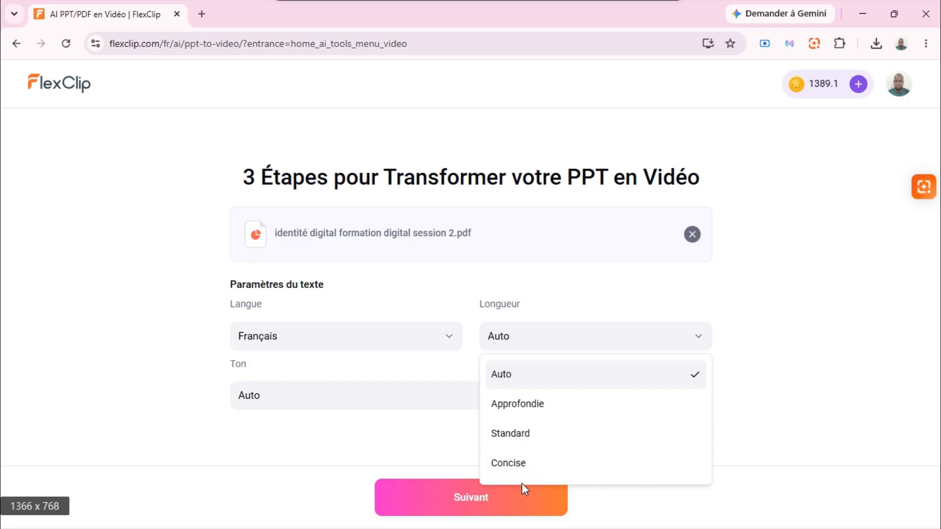
pyautogui.click(512, 465)
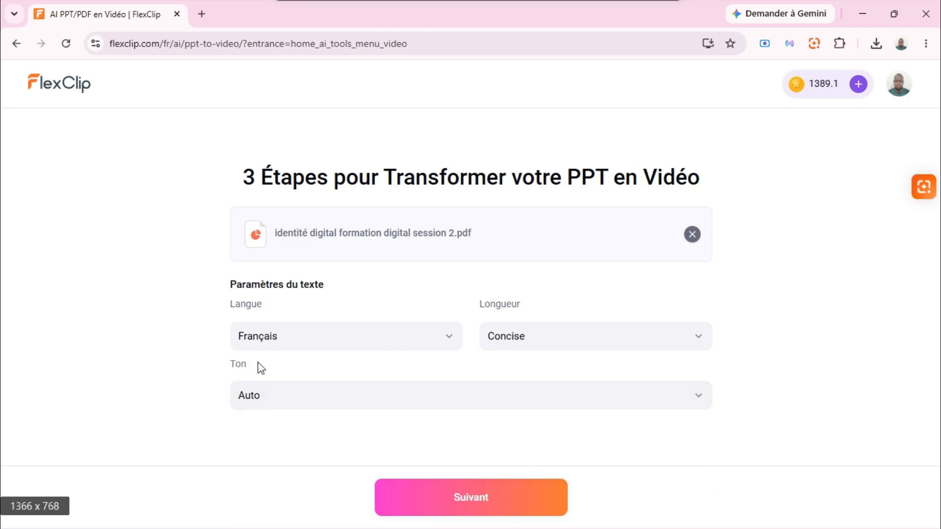
# - Browse the available tones, keep Auto, and generate the scene texts from the PDF
pyautogui.click(329, 408)
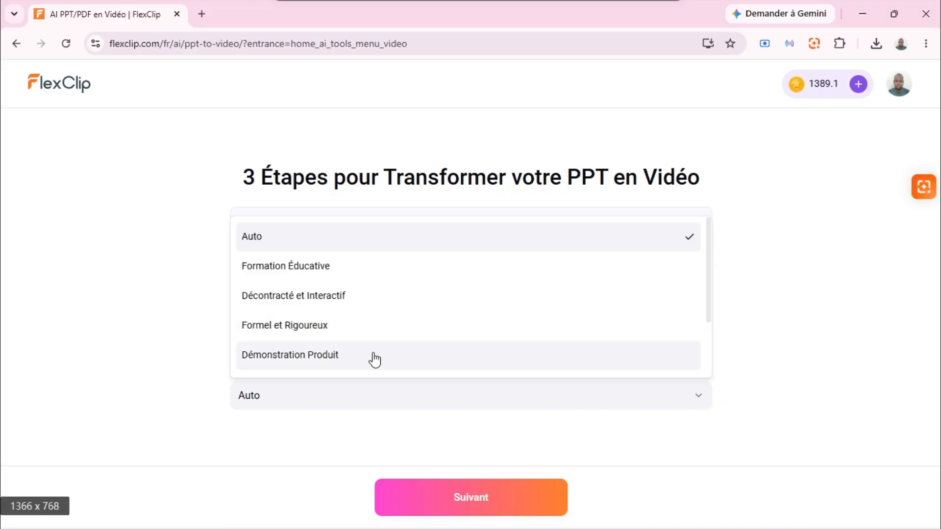
pyautogui.scroll(-2, 375, 360)
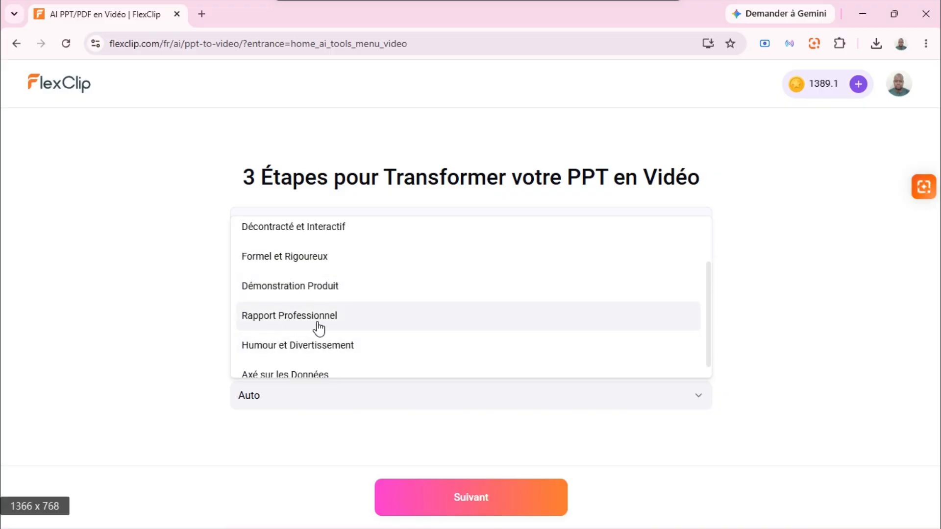
pyautogui.scroll(-1, 327, 327)
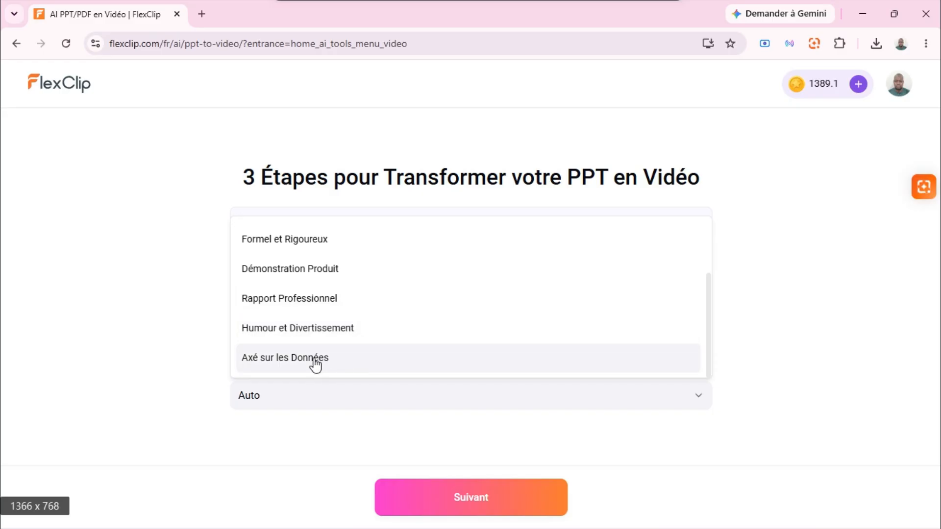
pyautogui.scroll(3, 374, 365)
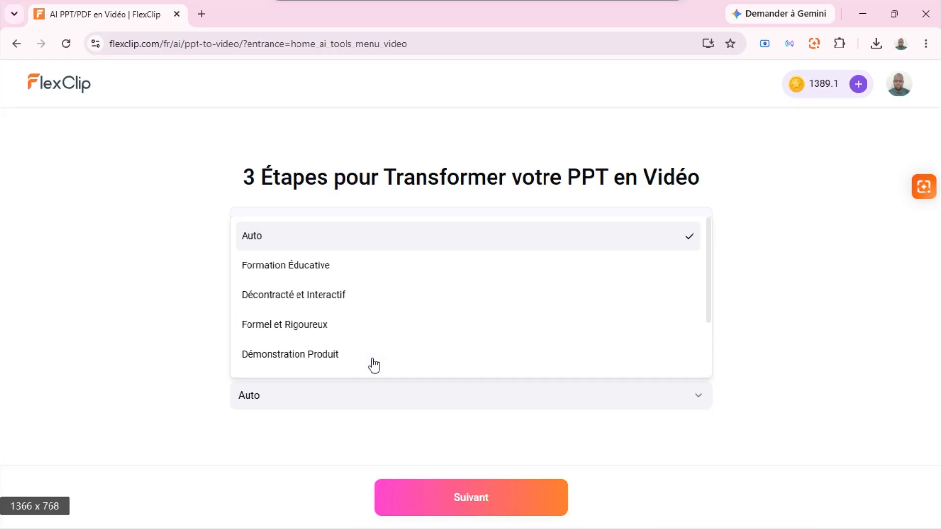
pyautogui.click(321, 245)
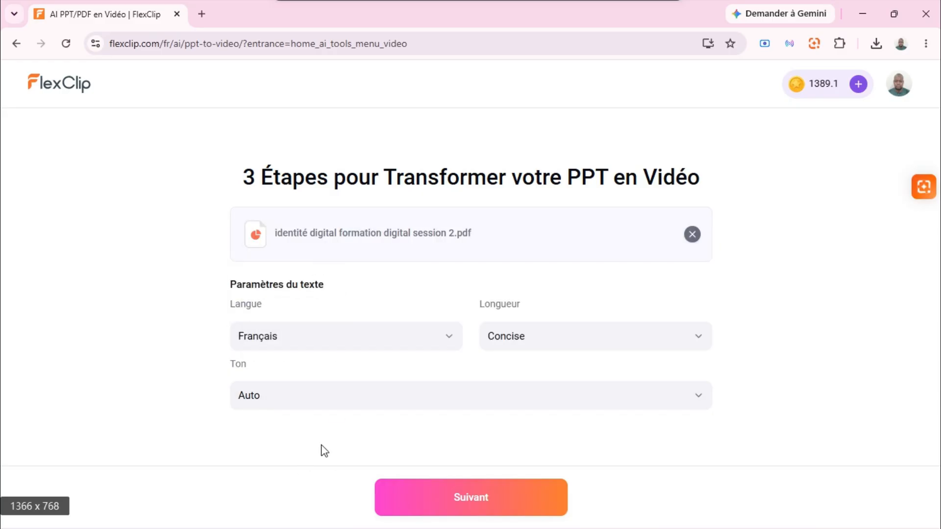
pyautogui.click(471, 500)
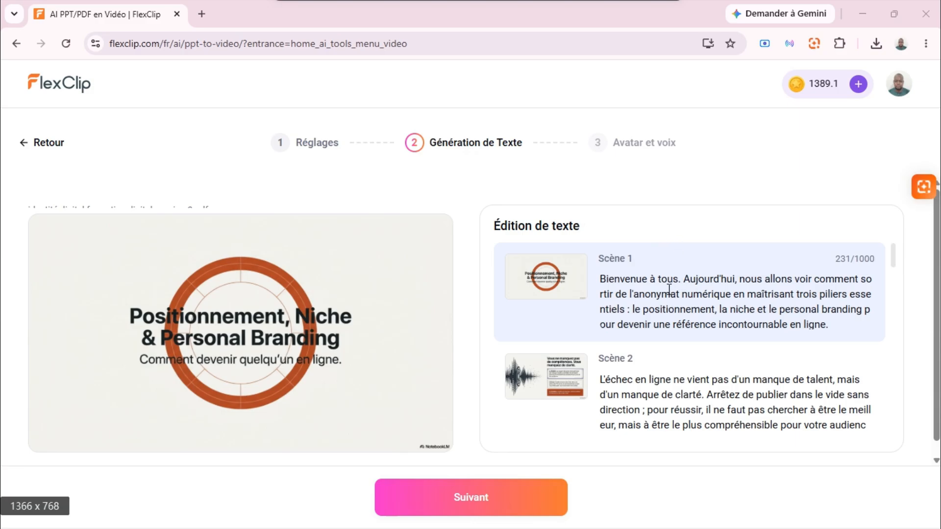
# - Review the generated narration text of the scenes, from Scène 1 through Scène 15
pyautogui.click(681, 324)
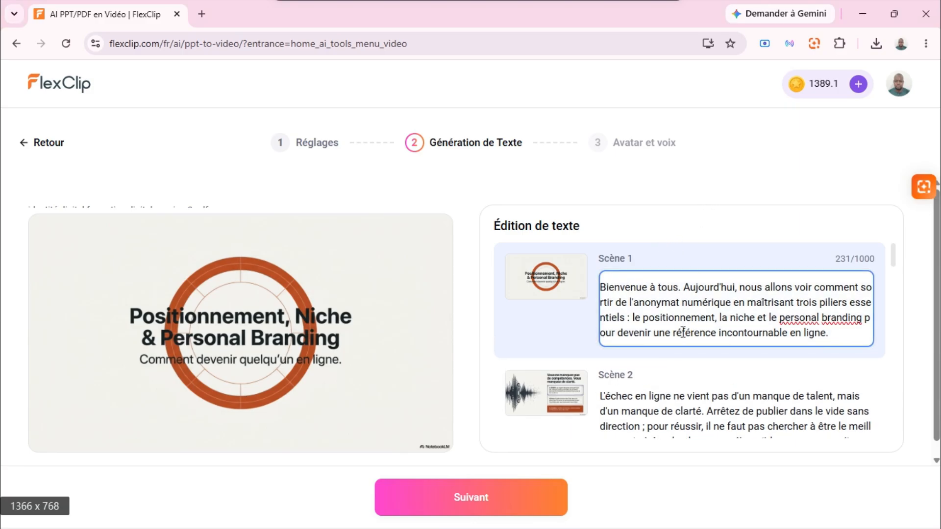
pyautogui.click(714, 198)
pyautogui.scroll(-2, 656, 298)
pyautogui.scroll(-2, 655, 298)
pyautogui.scroll(4, 656, 298)
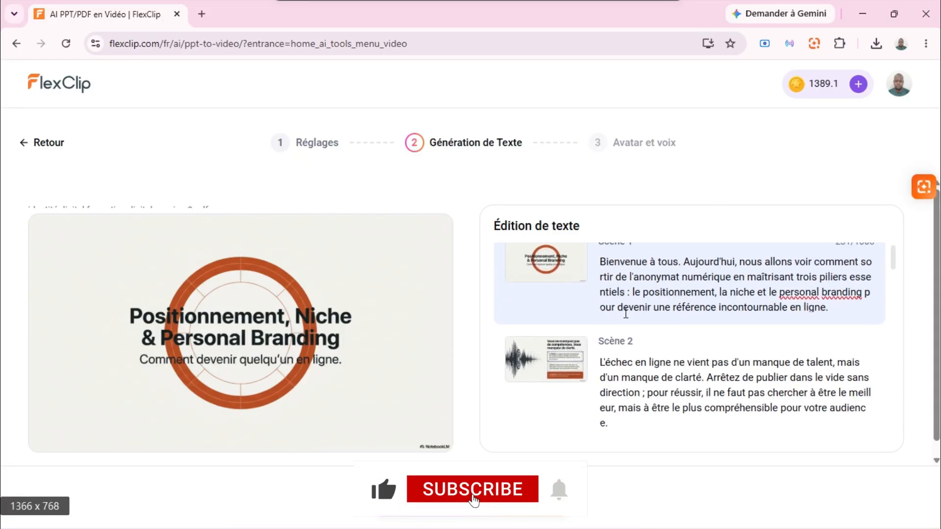
pyautogui.scroll(-3, 639, 332)
pyautogui.scroll(-20, 639, 332)
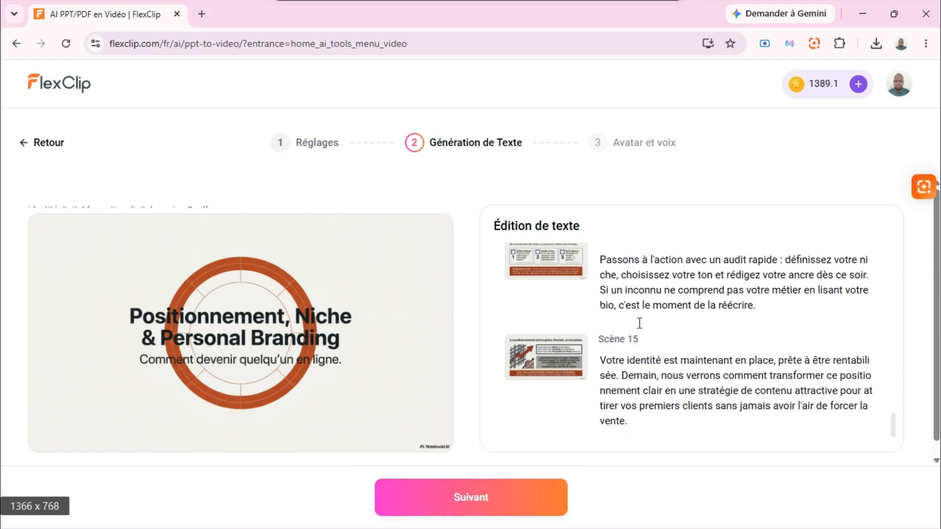
pyautogui.scroll(4, 670, 395)
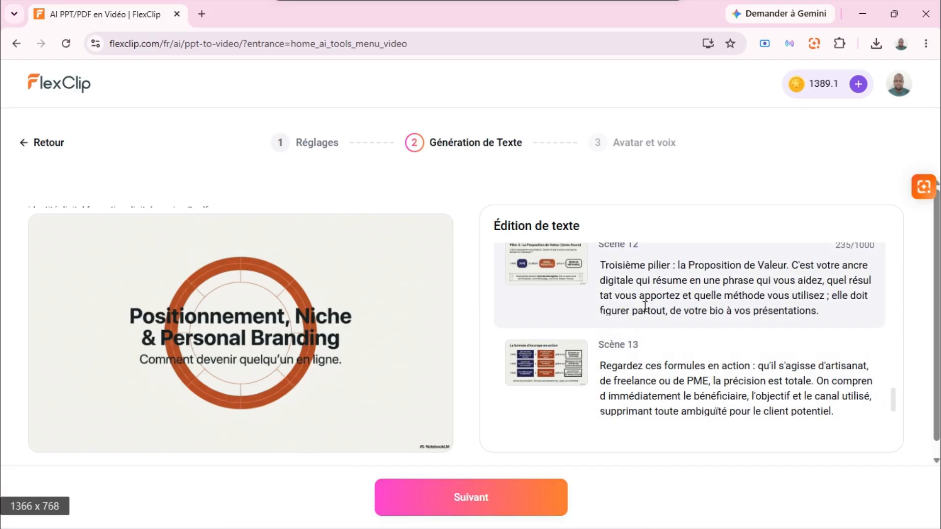
pyautogui.scroll(8, 646, 384)
pyautogui.scroll(3, 655, 326)
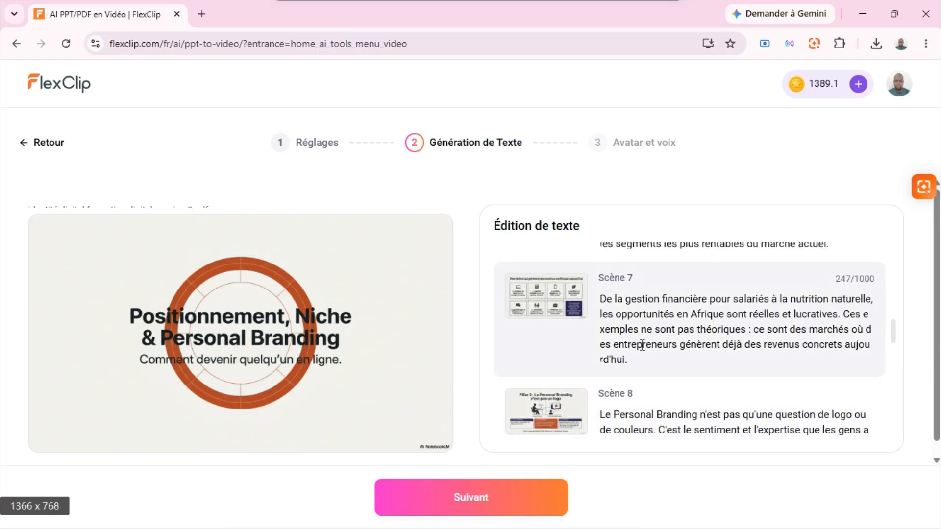
# - Select Scène 7 for preview and continue to the Avatar et voix stage
pyautogui.click(646, 359)
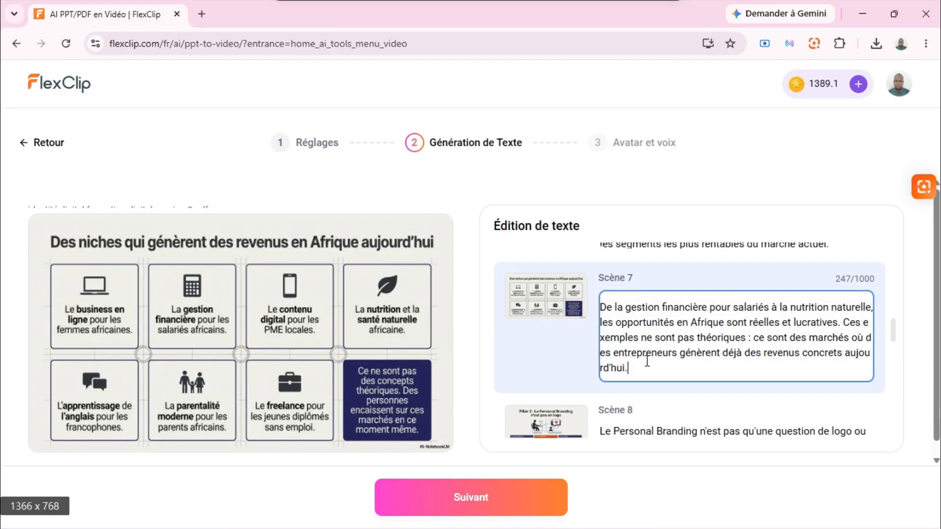
pyautogui.scroll(12, 653, 360)
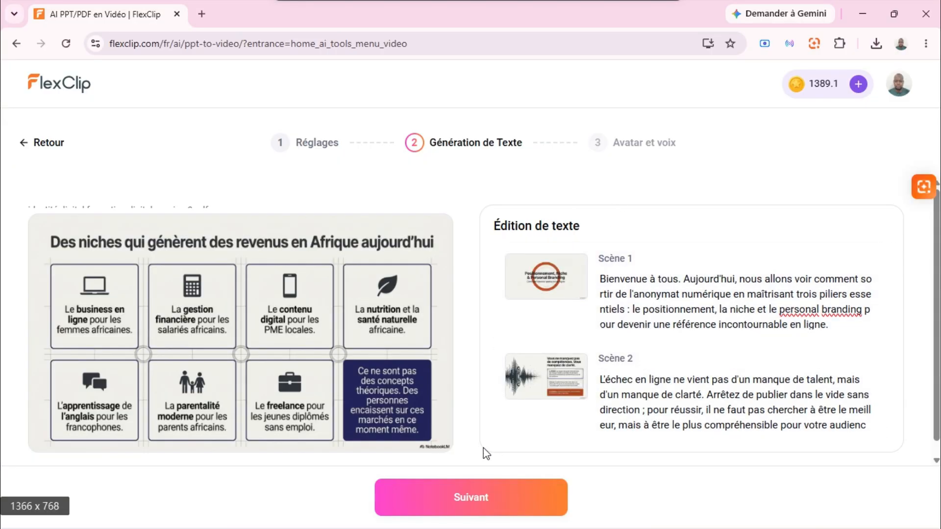
pyautogui.click(472, 504)
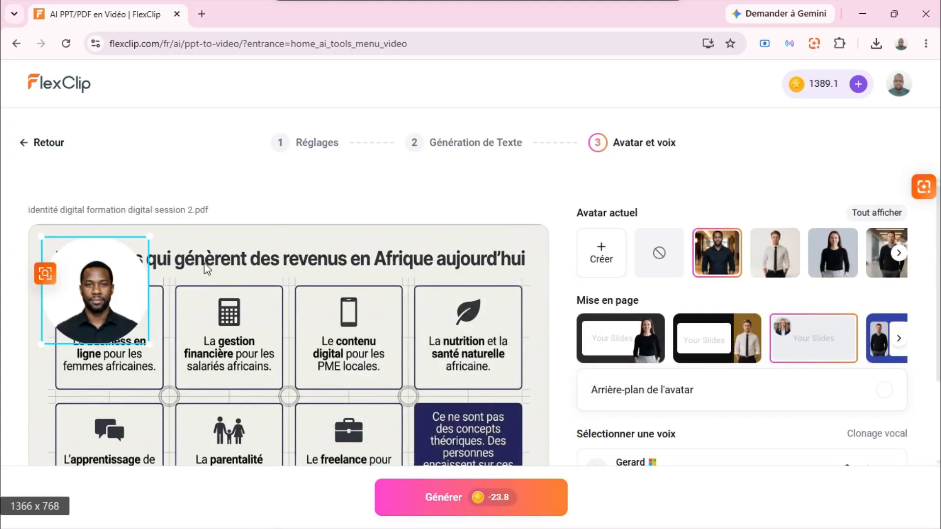
# - Try the avatar of the man in a white shirt and tie, followed by the woman in black
pyautogui.scroll(-2, 632, 235)
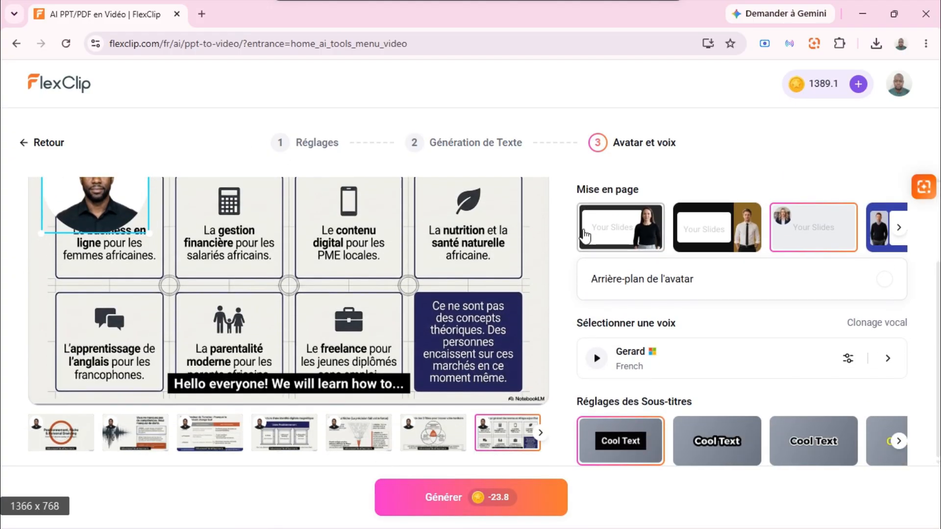
pyautogui.scroll(2, 553, 235)
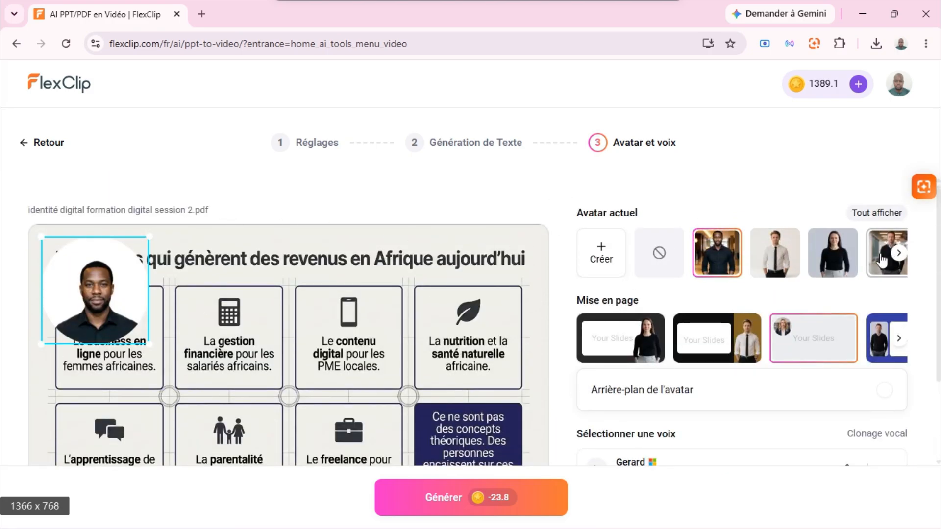
pyautogui.click(787, 260)
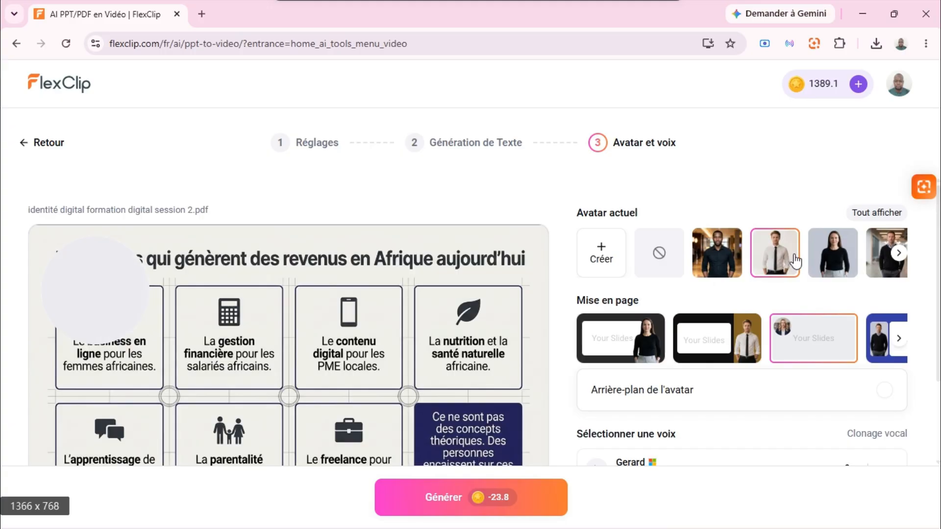
pyautogui.click(834, 256)
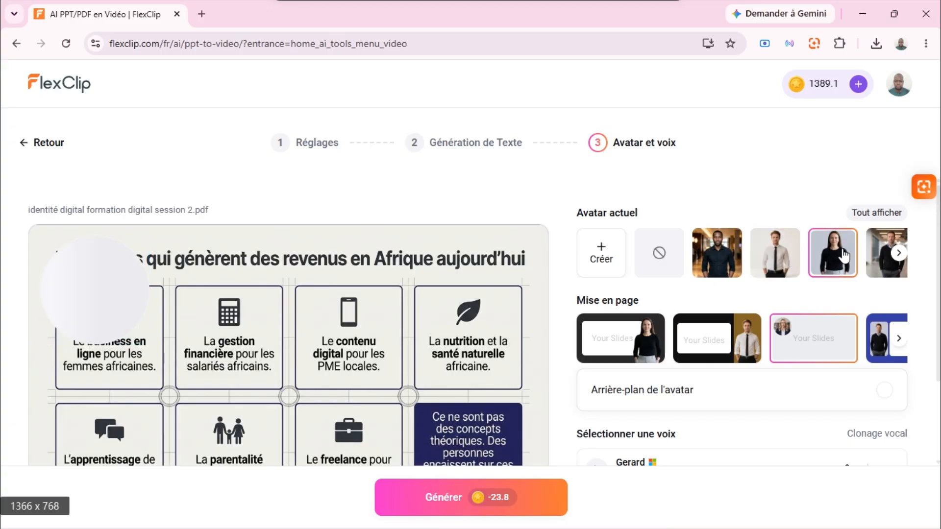
# - Open the full avatar list and browse the Tendances and Professionnel categories
pyautogui.click(877, 213)
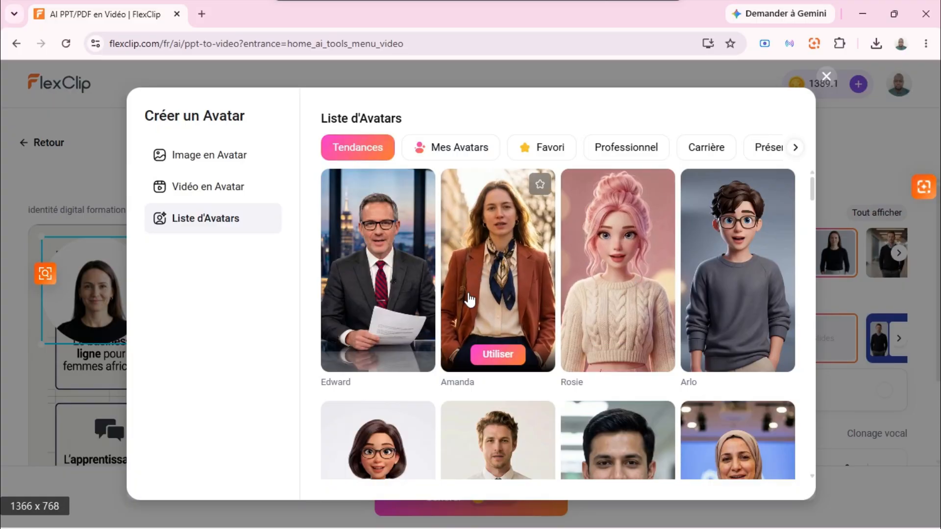
pyautogui.moveTo(618, 293)
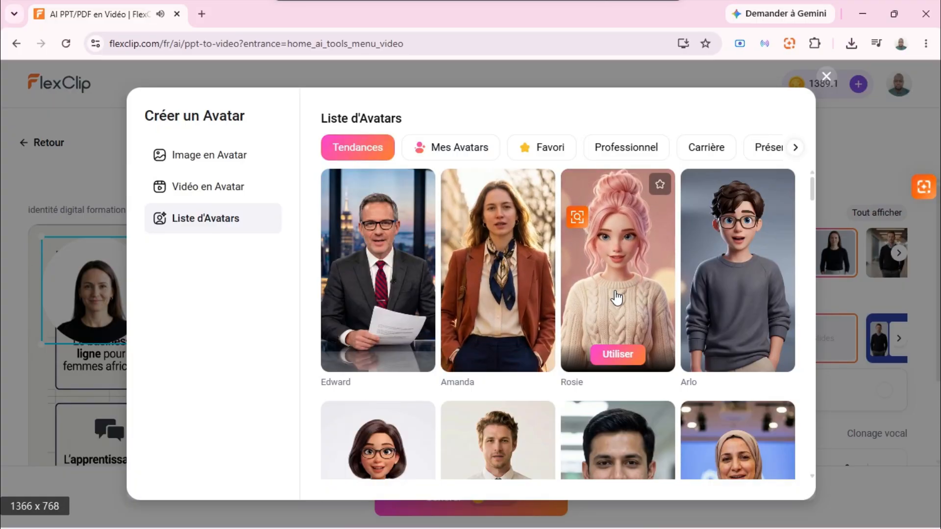
pyautogui.scroll(-4, 320, 386)
pyautogui.scroll(4, 321, 380)
pyautogui.moveTo(350, 302)
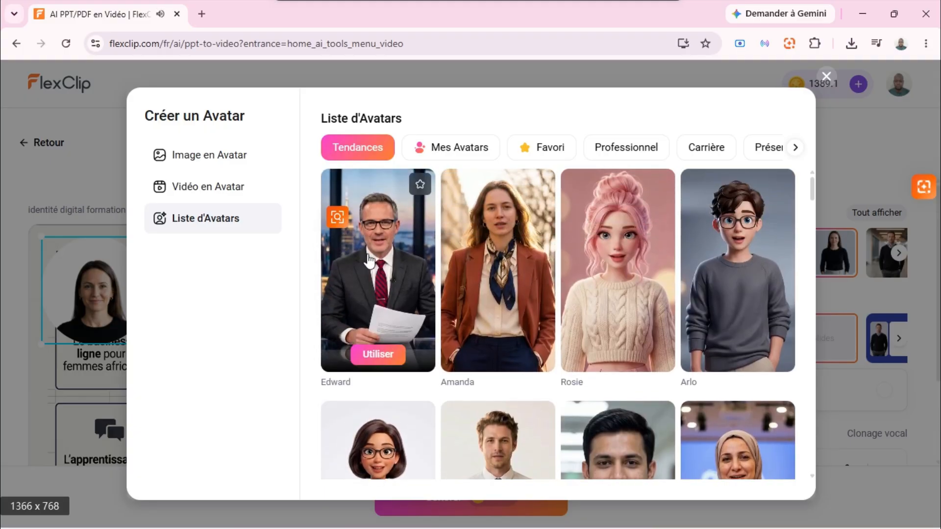
pyautogui.click(645, 153)
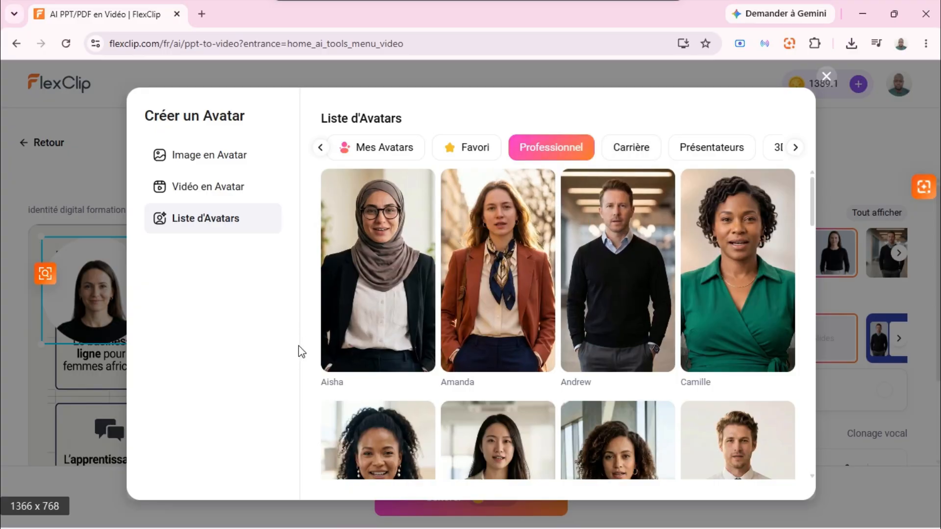
pyautogui.scroll(-8, 326, 341)
pyautogui.scroll(8, 327, 341)
# - Browse the avatars in the Carrière, Présentateurs and 3D categories
pyautogui.click(649, 148)
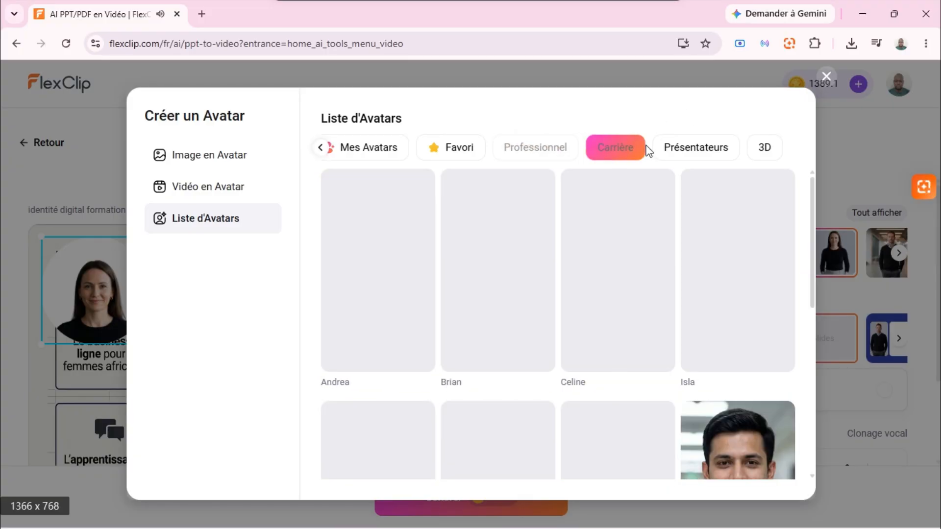
pyautogui.scroll(-1, 342, 368)
pyautogui.scroll(-4, 342, 368)
pyautogui.scroll(5, 338, 367)
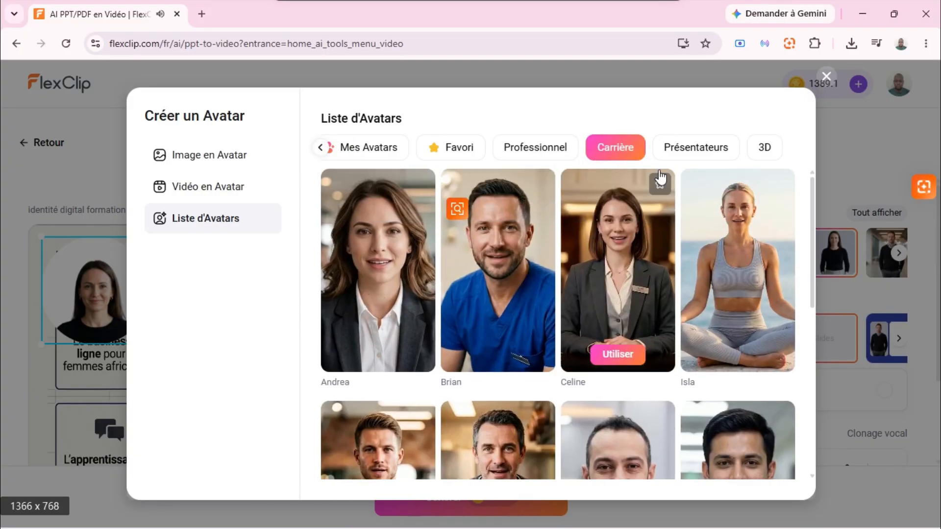
pyautogui.click(705, 155)
pyautogui.scroll(-2, 657, 372)
pyautogui.scroll(2, 658, 368)
pyautogui.click(764, 147)
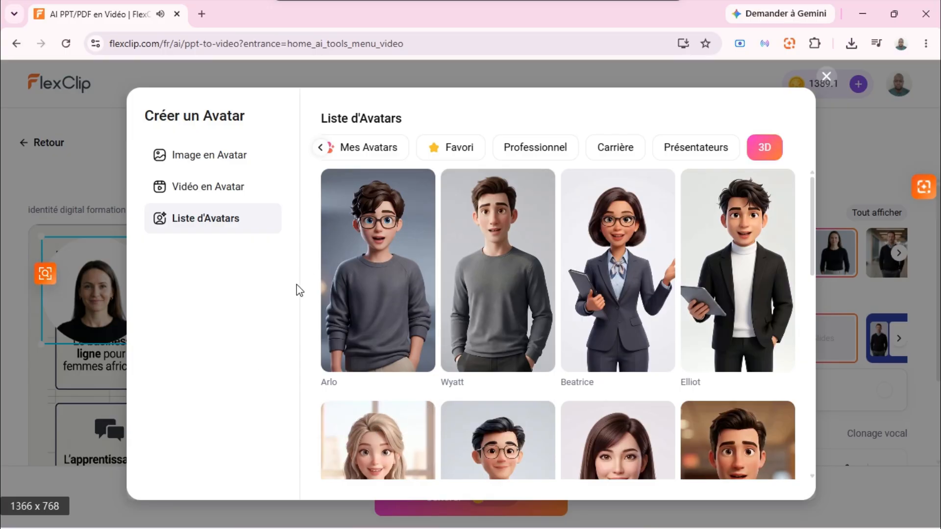
# - Examine the Vidéo en Avatar and Image en Avatar options for creating a custom avatar
pyautogui.click(225, 195)
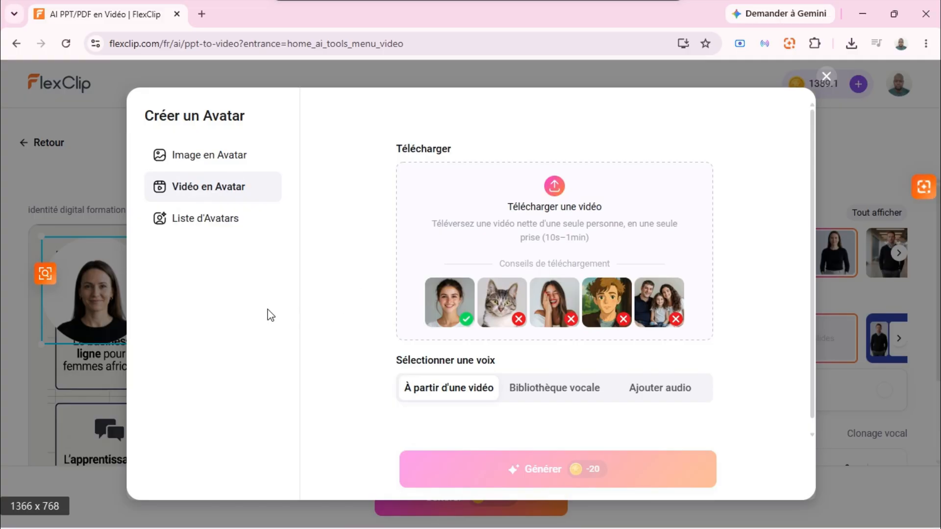
pyautogui.scroll(-1, 471, 392)
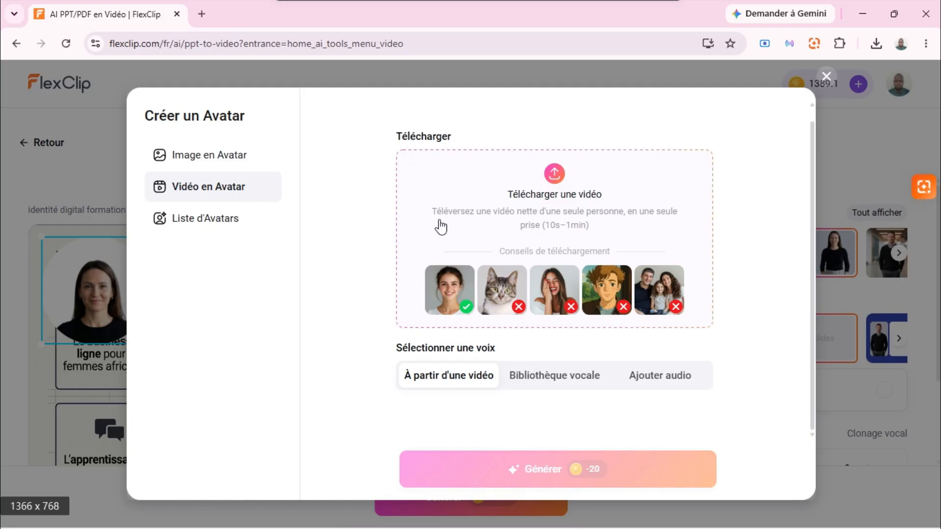
pyautogui.click(207, 160)
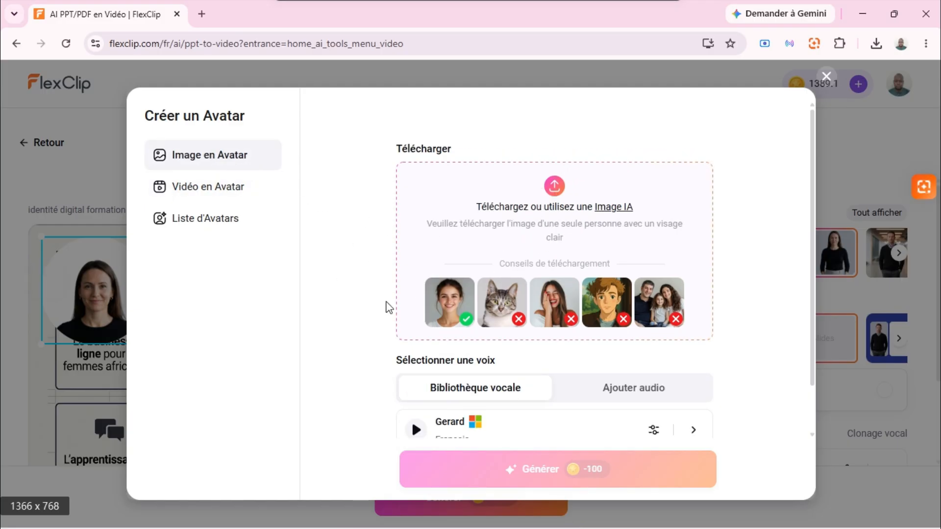
pyautogui.scroll(-1, 395, 309)
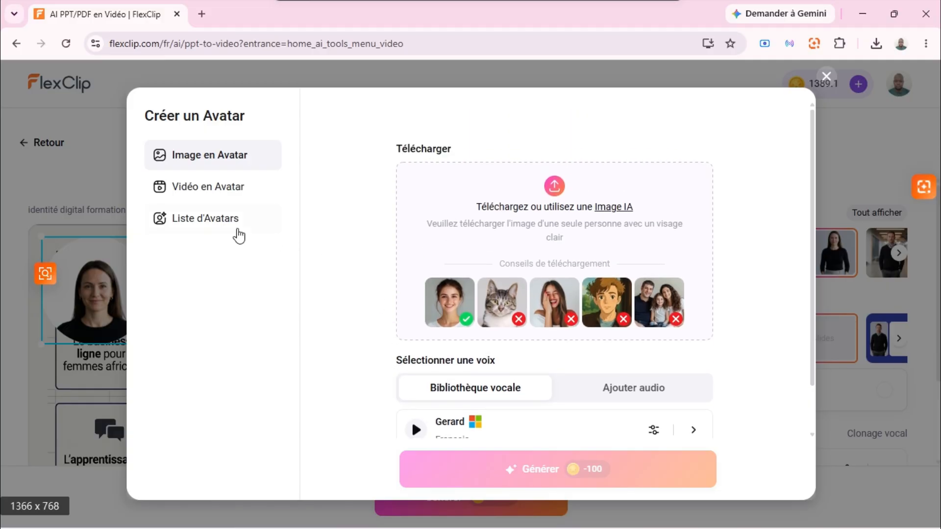
# - Return to Liste d'Avatars, browse the Tendances category again and close the list without choosing an avatar
pyautogui.click(203, 220)
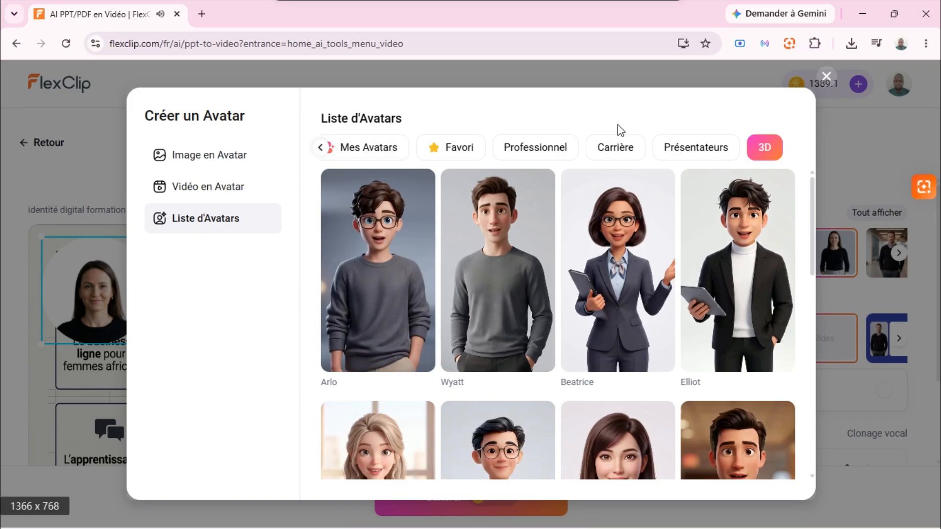
pyautogui.click(320, 147)
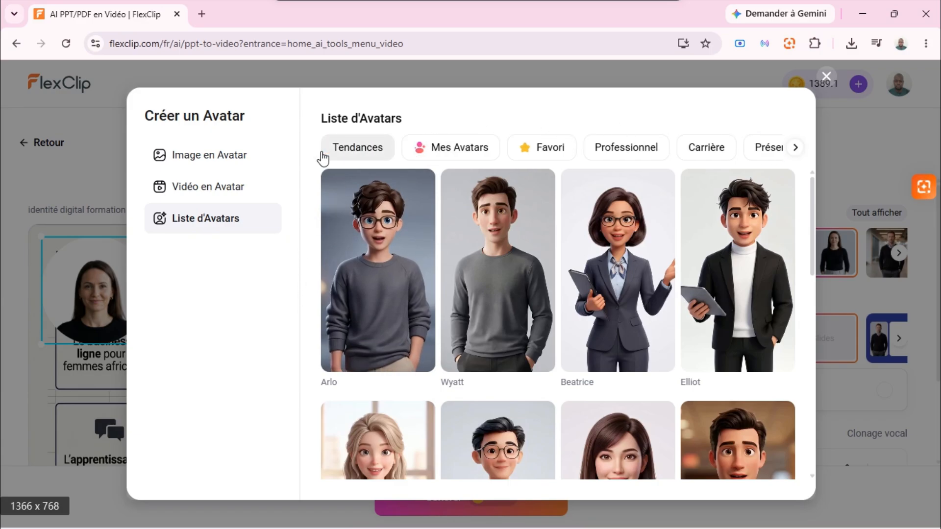
pyautogui.click(358, 148)
pyautogui.scroll(-5, 421, 196)
pyautogui.scroll(-10, 471, 340)
pyautogui.click(826, 79)
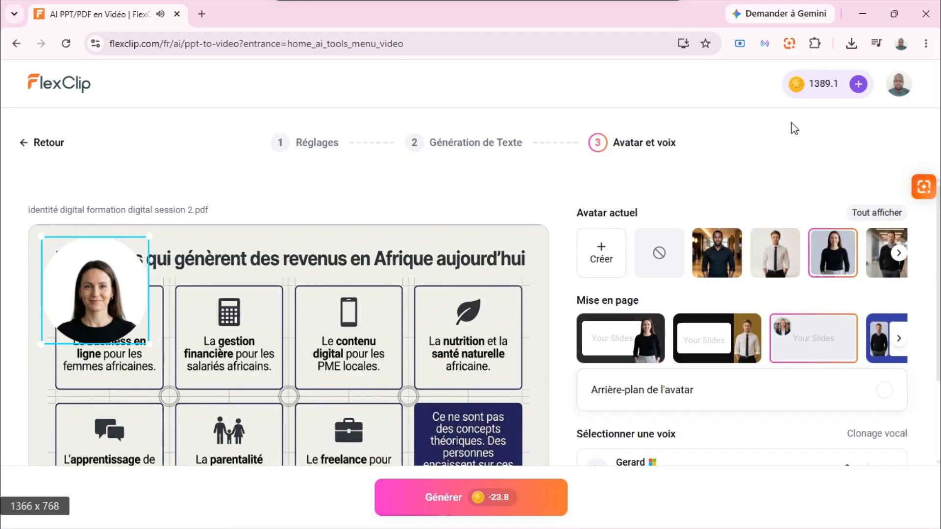
# - Choose the avatar of the man in a black shirt and apply the dark navy framed layout with a round corner avatar
pyautogui.click(716, 264)
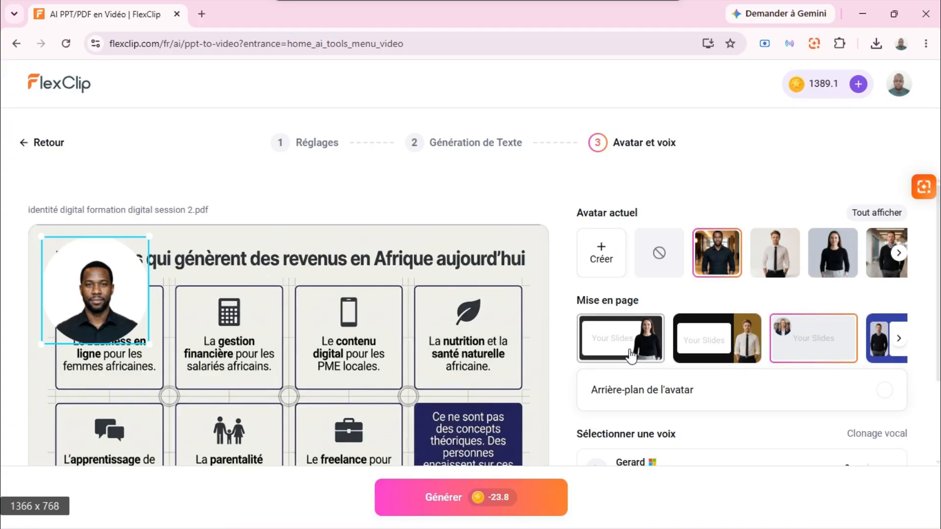
pyautogui.click(899, 338)
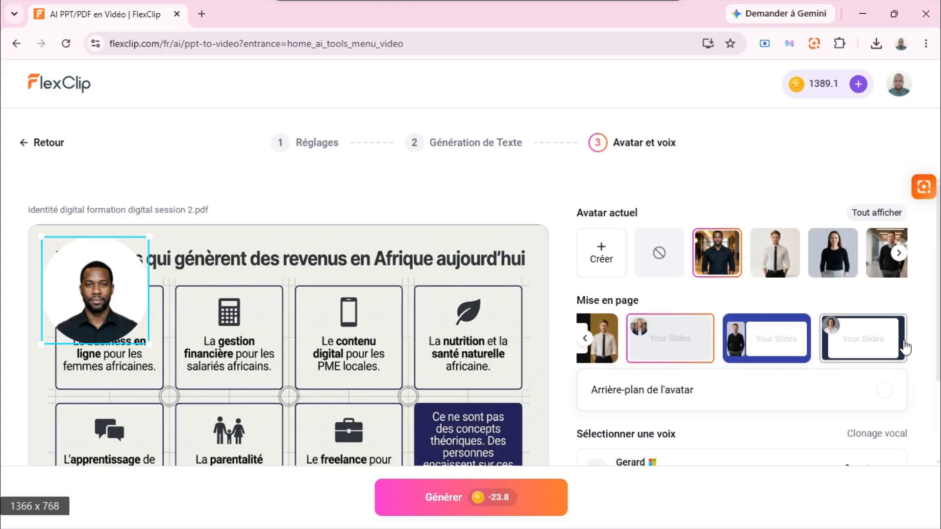
pyautogui.click(864, 342)
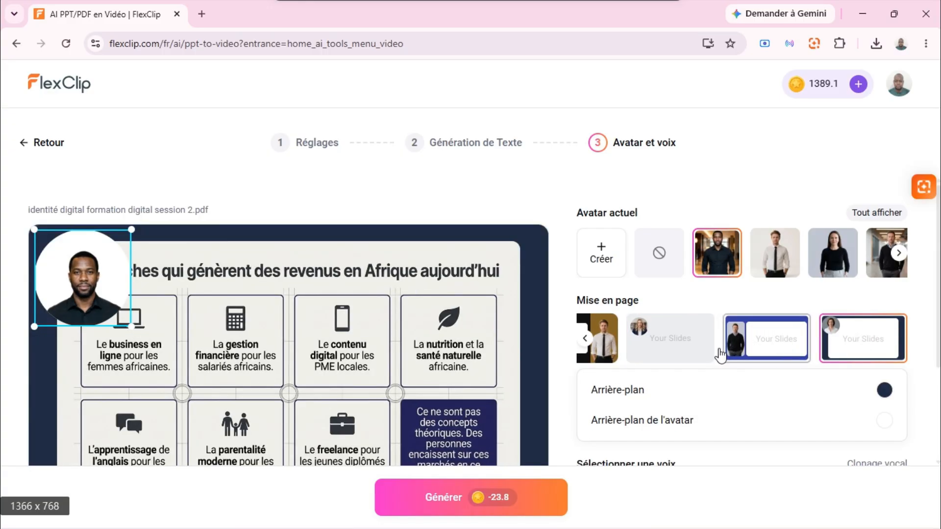
# - Try the full-slide round avatar layout and the split layout with brown avatar background, and reapply the dark navy framed layout
pyautogui.click(746, 344)
pyautogui.click(678, 353)
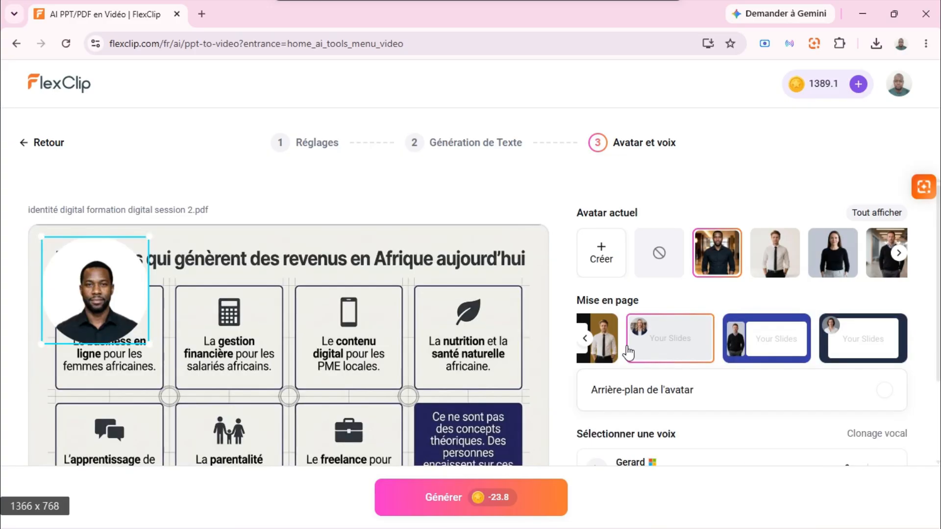
pyautogui.click(597, 348)
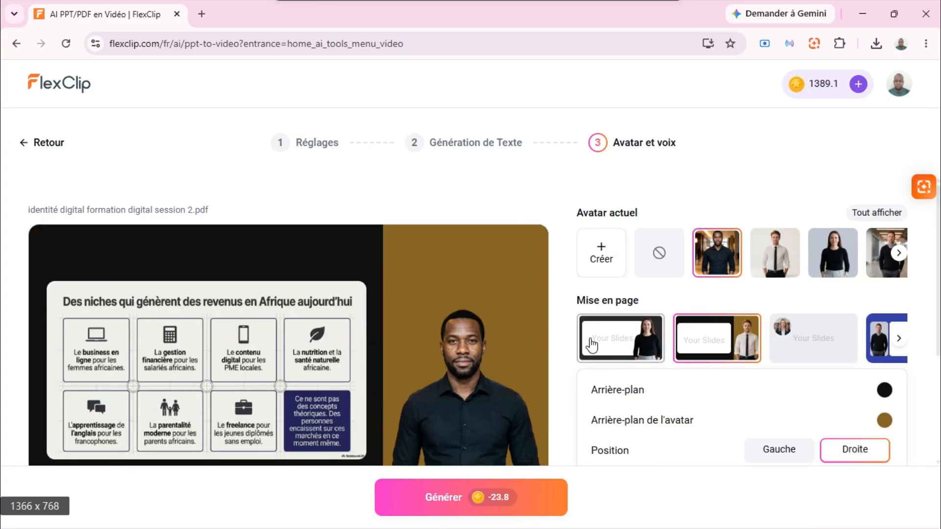
pyautogui.click(898, 338)
pyautogui.click(896, 341)
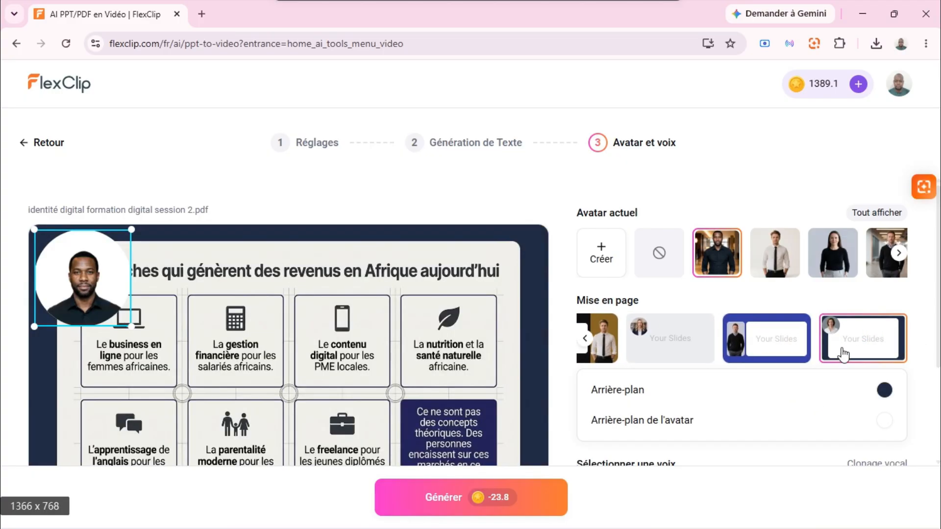
# - Shrink the round avatar and place it at the slide's left edge, below the title
pyautogui.scroll(-3, 623, 462)
pyautogui.scroll(3, 446, 328)
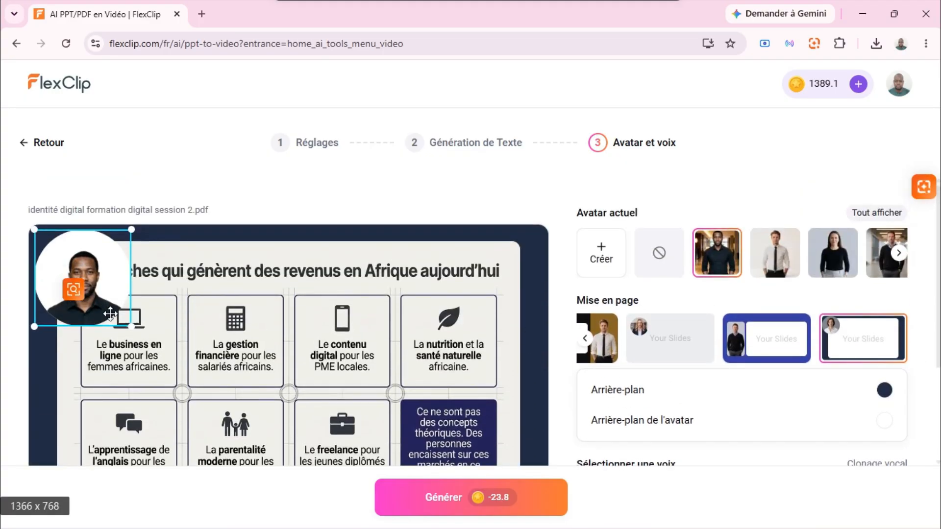
pyautogui.moveTo(131, 325); pyautogui.dragTo(67, 320)
pyautogui.scroll(-3, 95, 304)
pyautogui.scroll(1, 100, 309)
pyautogui.scroll(2, 100, 308)
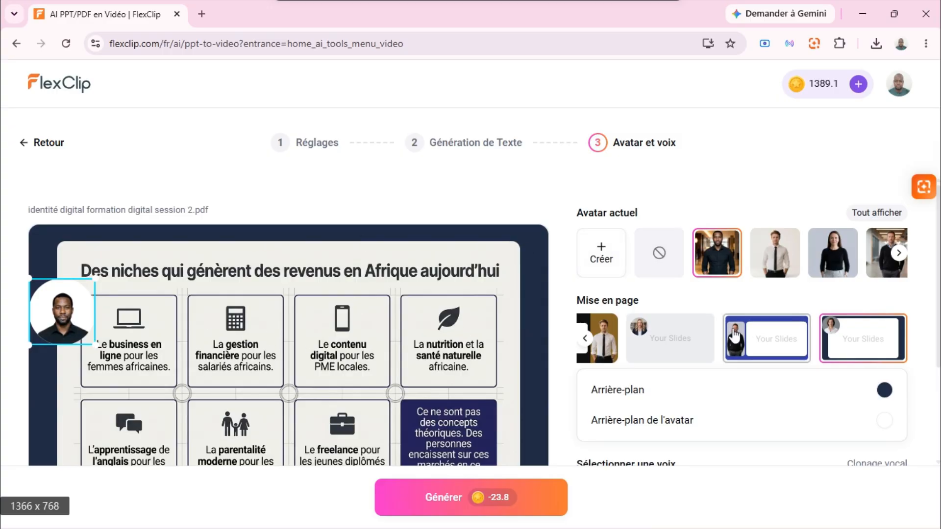
# - Try the colour picker for the avatar background and leave the colour at white, #FFFFFF
pyautogui.scroll(-3, 735, 311)
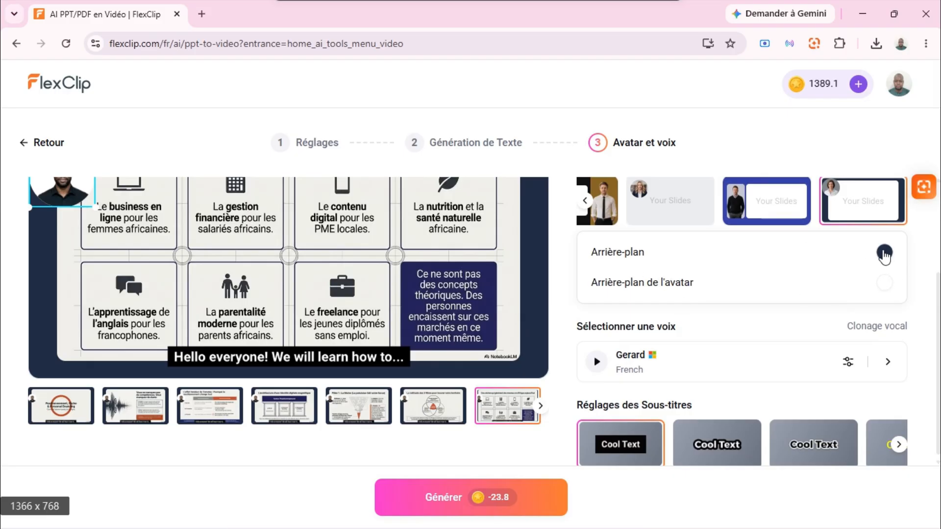
pyautogui.click(885, 284)
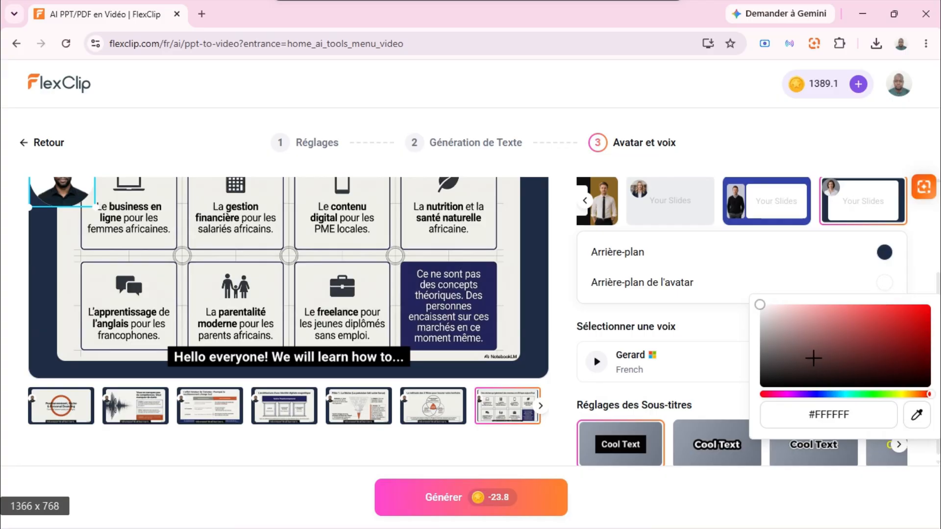
pyautogui.moveTo(811, 359)
pyautogui.mouseDown()
pyautogui.moveTo(798, 376)
pyautogui.moveTo(806, 353)
pyautogui.moveTo(756, 301)
pyautogui.mouseUp()
pyautogui.click(716, 322)
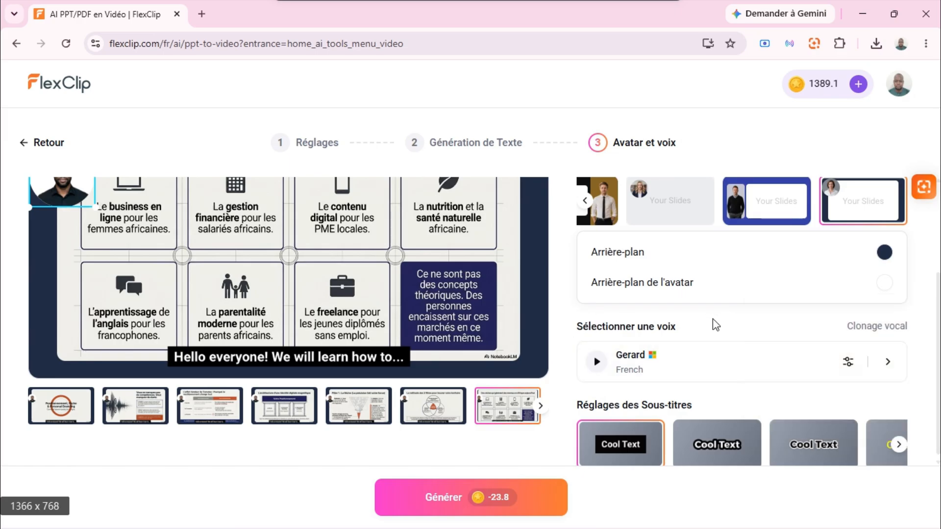
# - Open the voice selection and browse the voices in the Bibliothèque vocale
pyautogui.scroll(2, 767, 292)
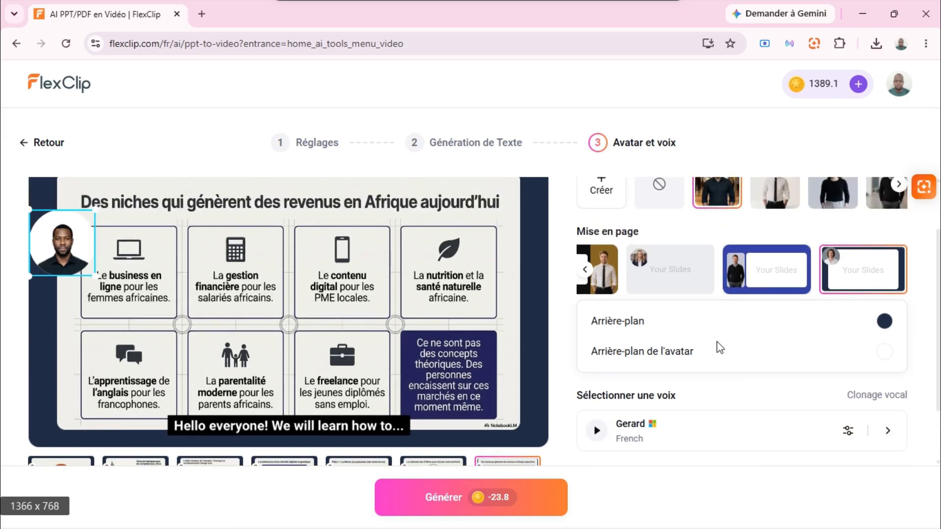
pyautogui.scroll(-2, 717, 347)
pyautogui.scroll(1, 825, 326)
pyautogui.scroll(-2, 788, 353)
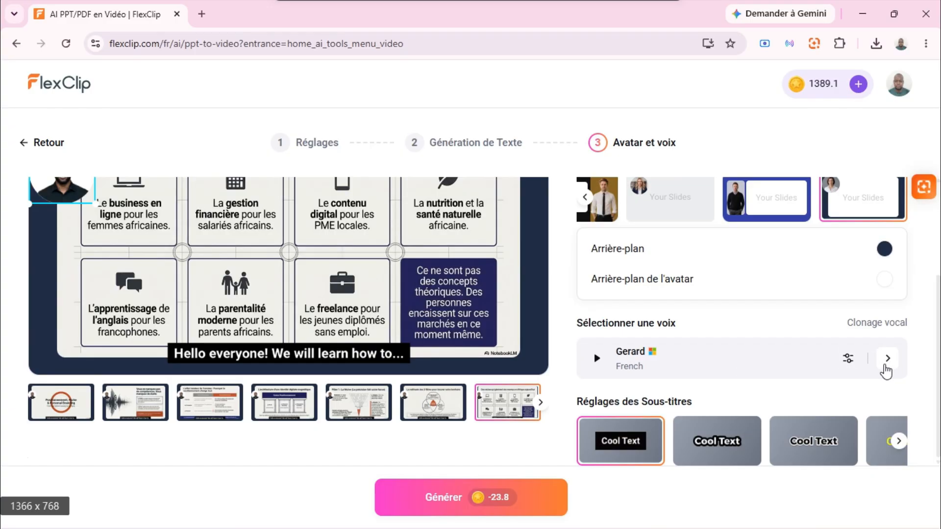
pyautogui.click(886, 358)
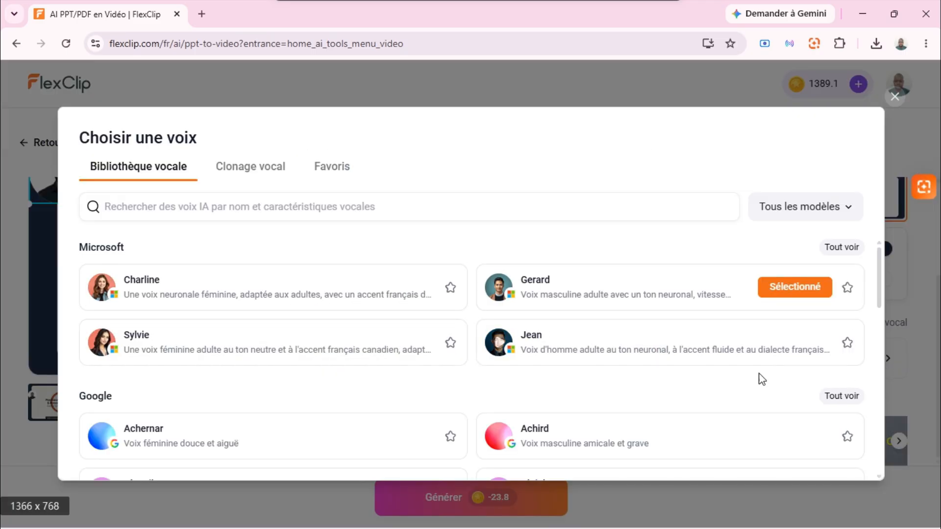
pyautogui.scroll(-8, 402, 366)
pyautogui.scroll(-6, 403, 362)
pyautogui.scroll(10, 405, 361)
pyautogui.scroll(3, 405, 361)
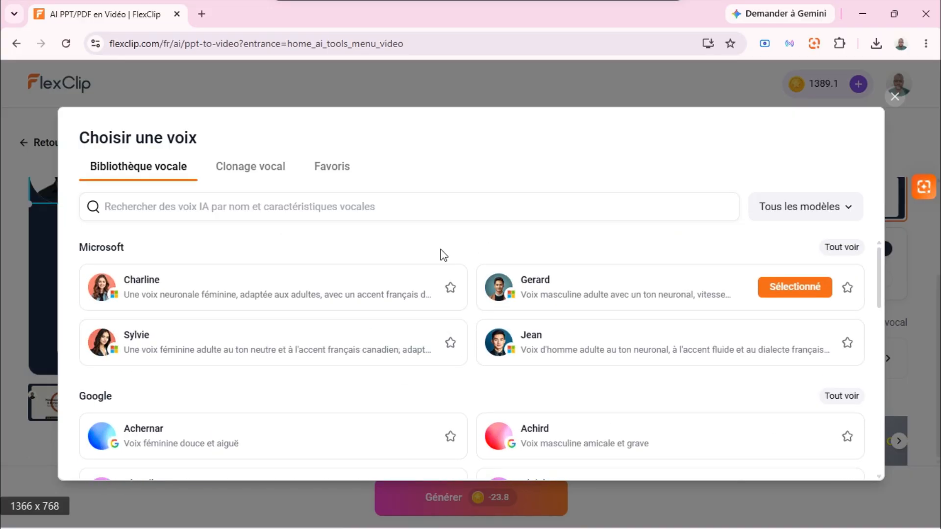
# - Examine the options for creating a voice clone, close the voice selection without changes and listen to the Gerard voice sample
pyautogui.click(262, 173)
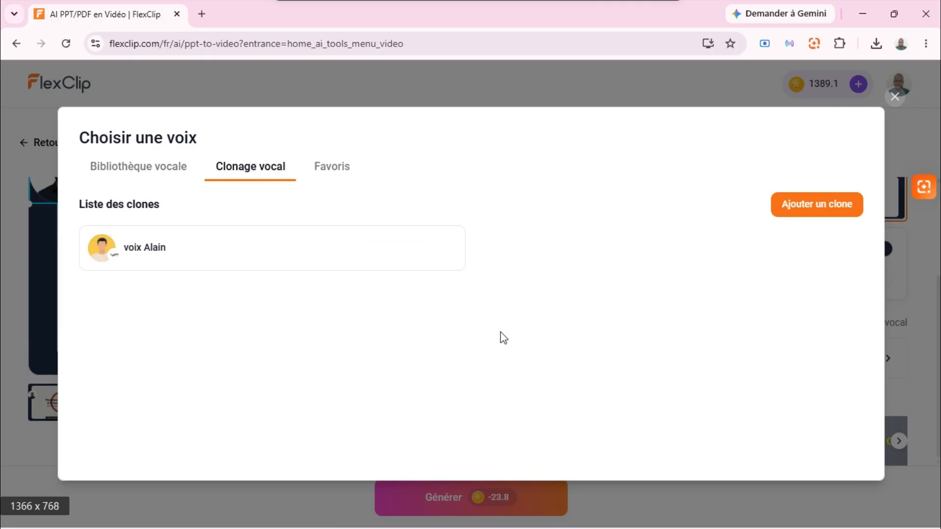
pyautogui.click(796, 215)
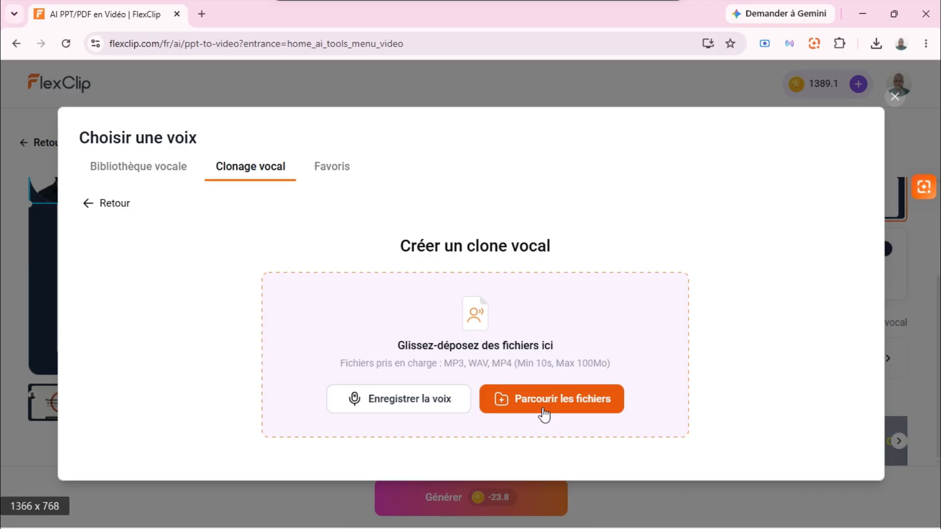
pyautogui.click(154, 175)
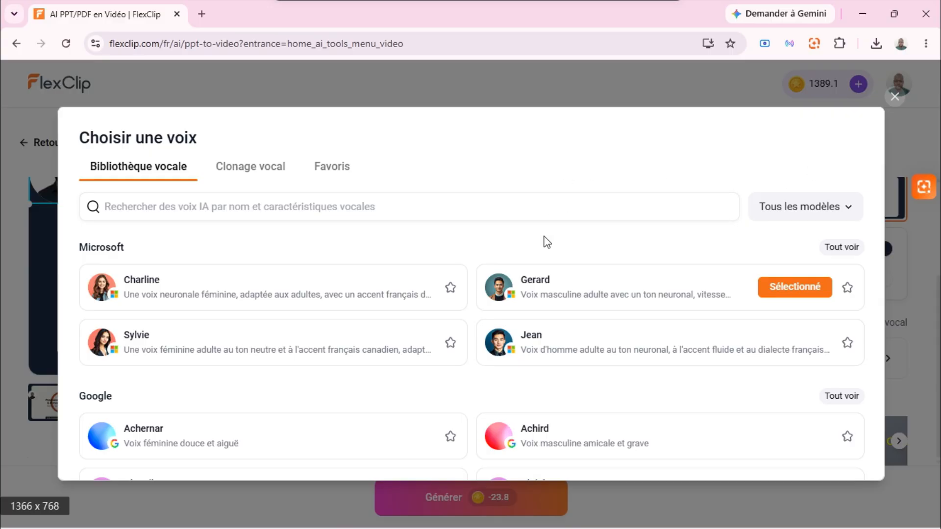
pyautogui.click(896, 104)
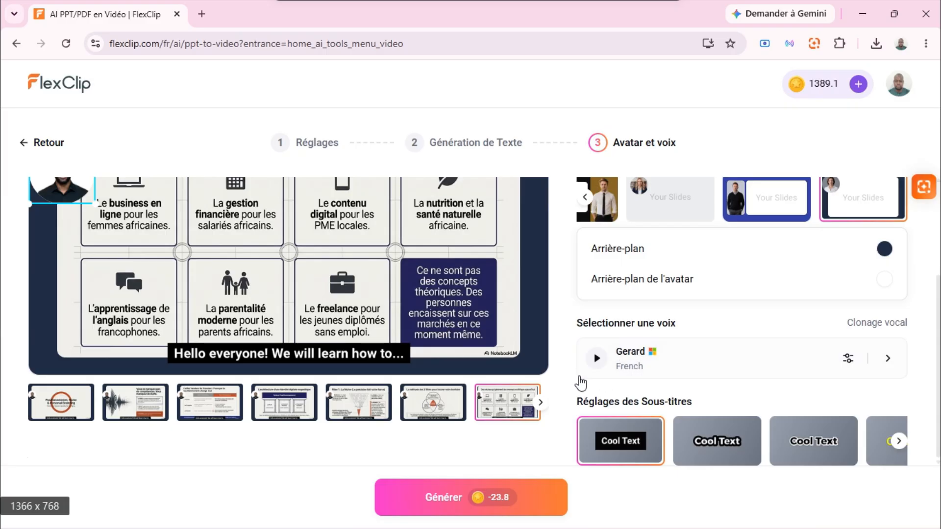
pyautogui.click(596, 358)
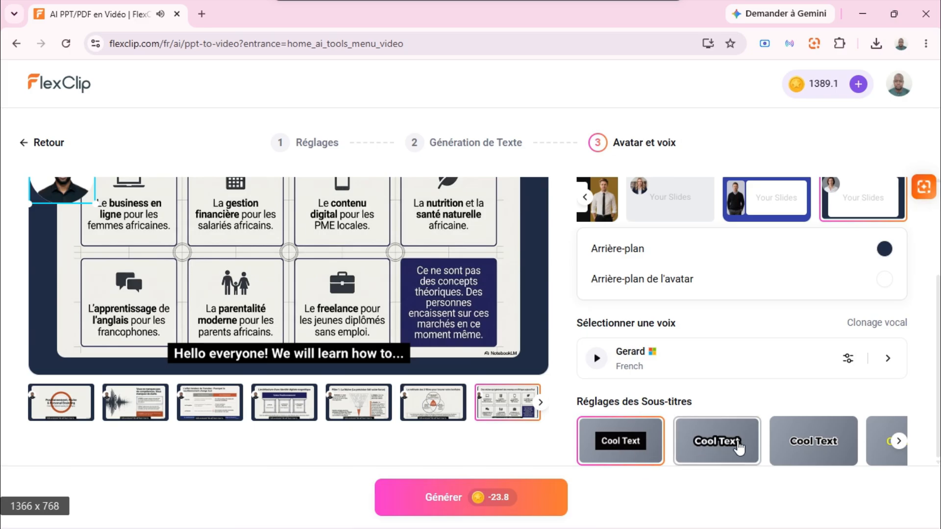
# - Compare the subtitle styles and apply the one with white text, green highlighted word and black background
pyautogui.click(805, 442)
pyautogui.click(899, 441)
pyautogui.click(753, 450)
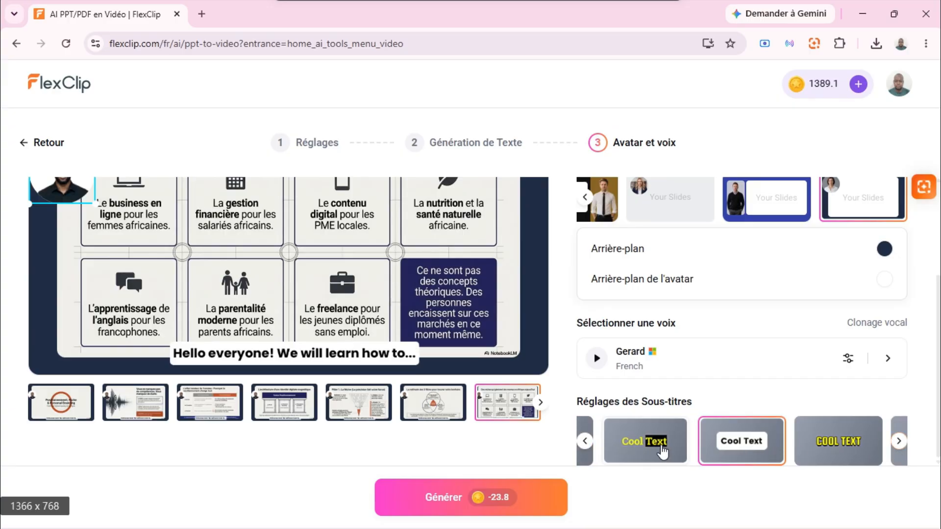
pyautogui.click(899, 441)
pyautogui.click(752, 450)
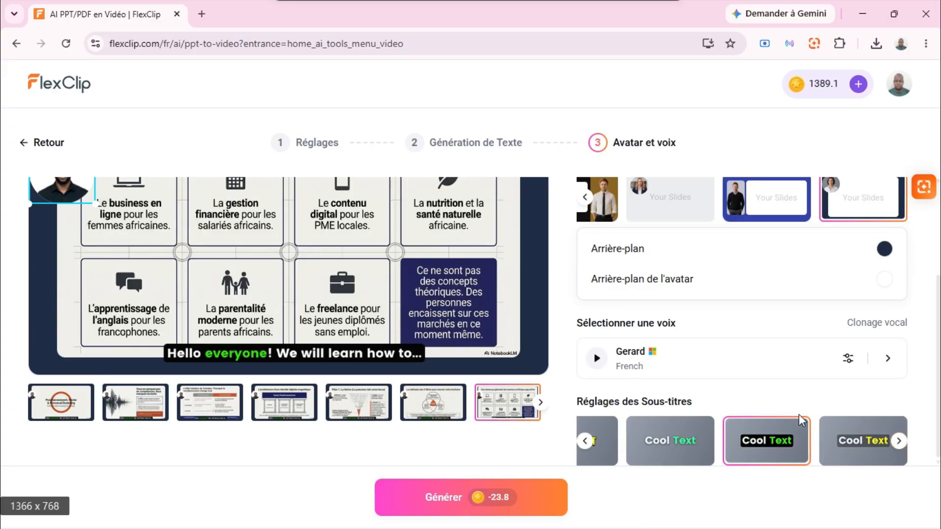
# - Review the avatar and voice settings and generate the video
pyautogui.scroll(3, 588, 410)
pyautogui.scroll(-3, 538, 409)
pyautogui.click(471, 513)
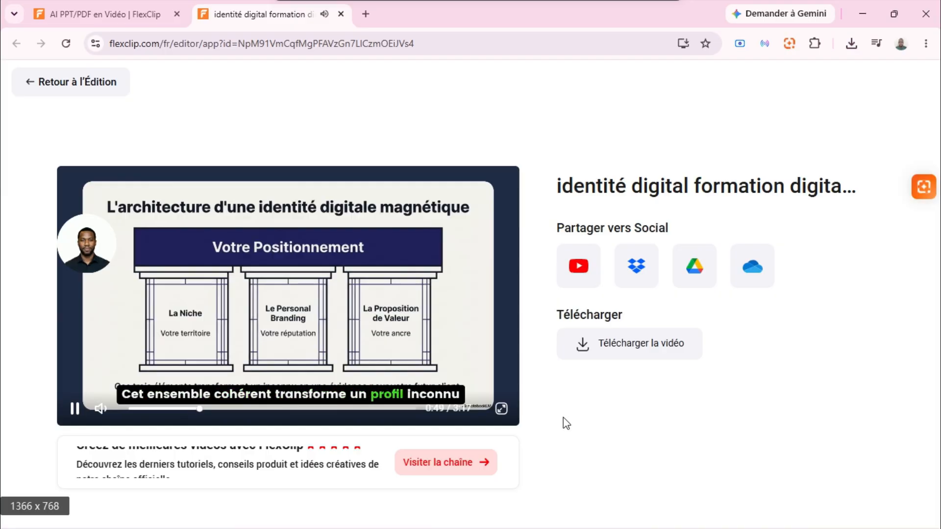
# - Pause the playback of the finished video and check the exported MP4 in the recent downloads
pyautogui.click(74, 409)
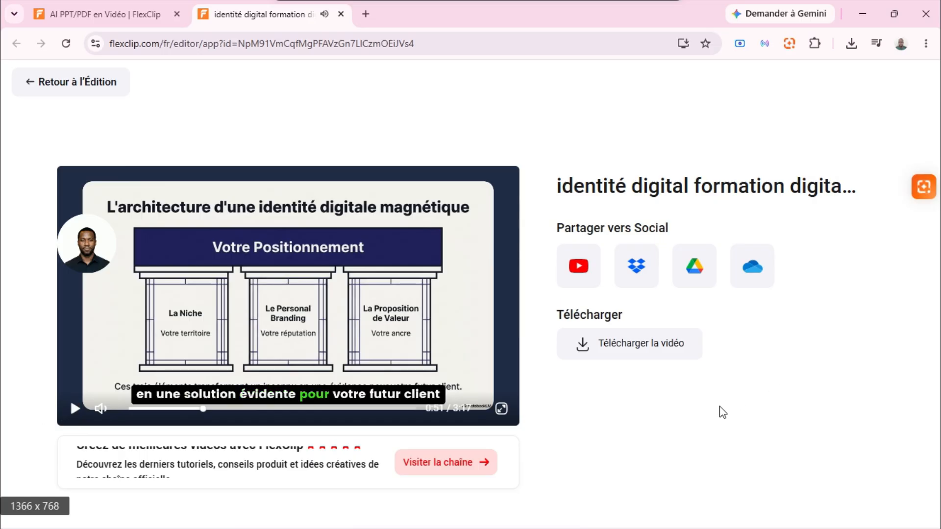
pyautogui.click(851, 44)
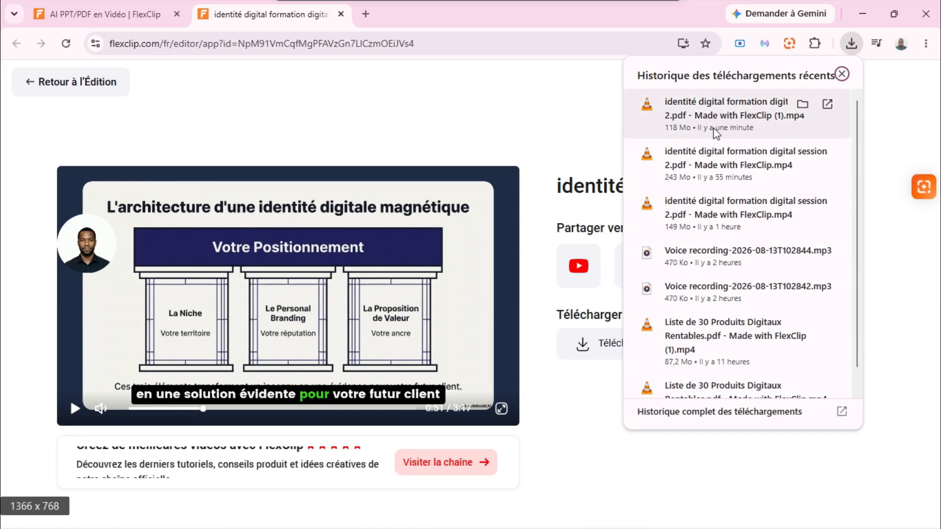
pyautogui.click(777, 483)
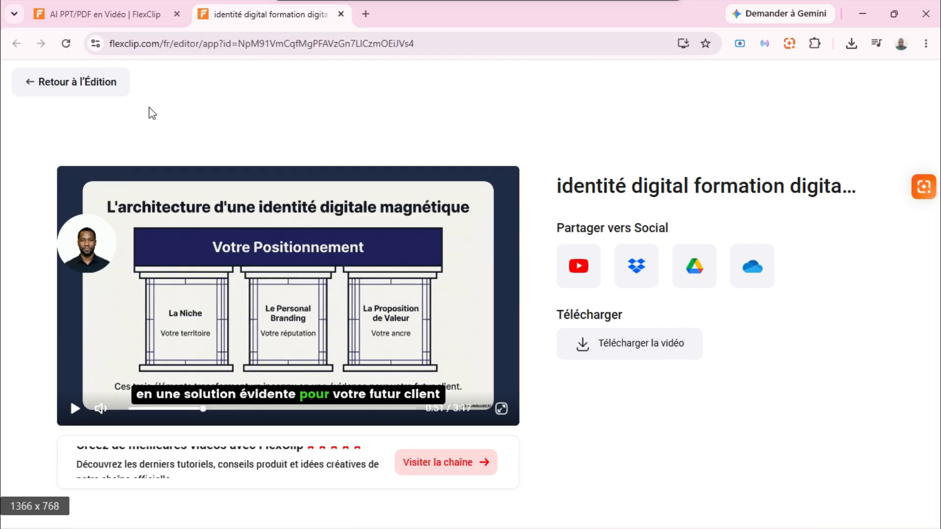
# - Return to the video editor and select the avatar on the "Pilier 1 : La Niche" slide
pyautogui.click(46, 91)
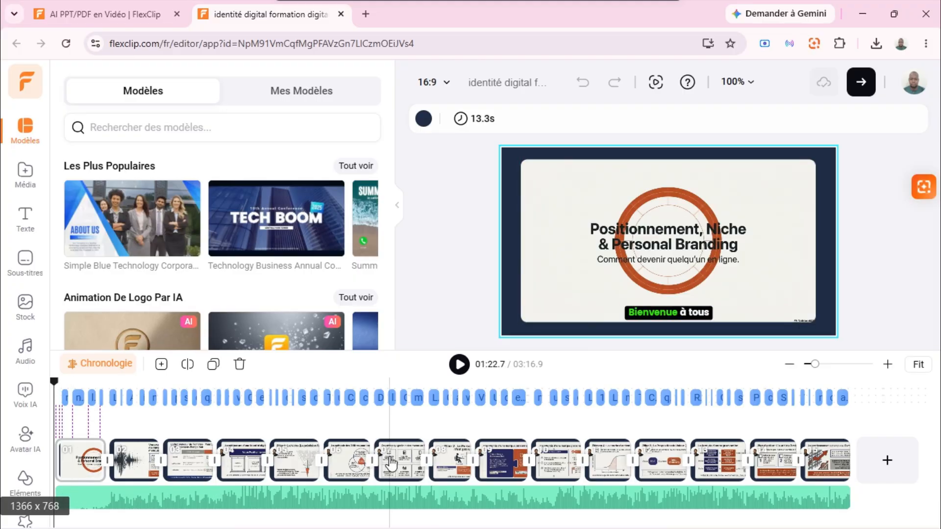
pyautogui.click(299, 470)
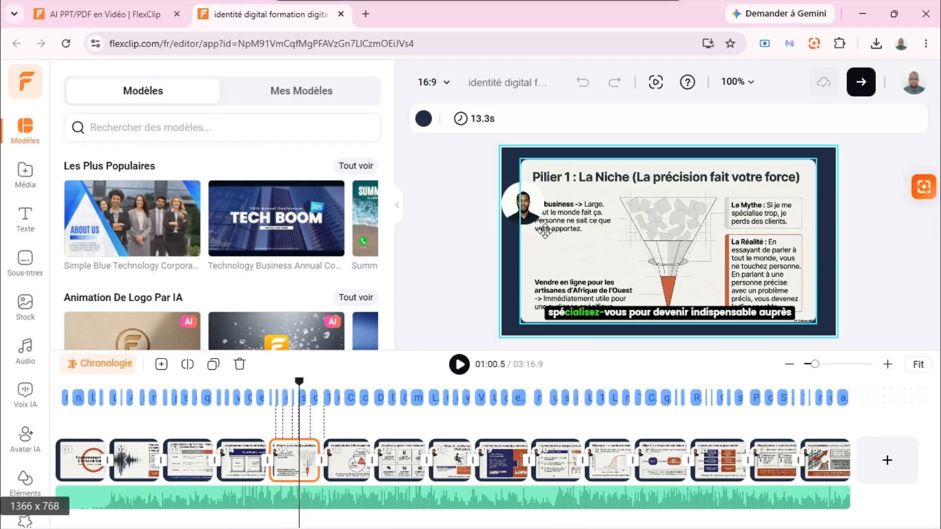
pyautogui.click(533, 210)
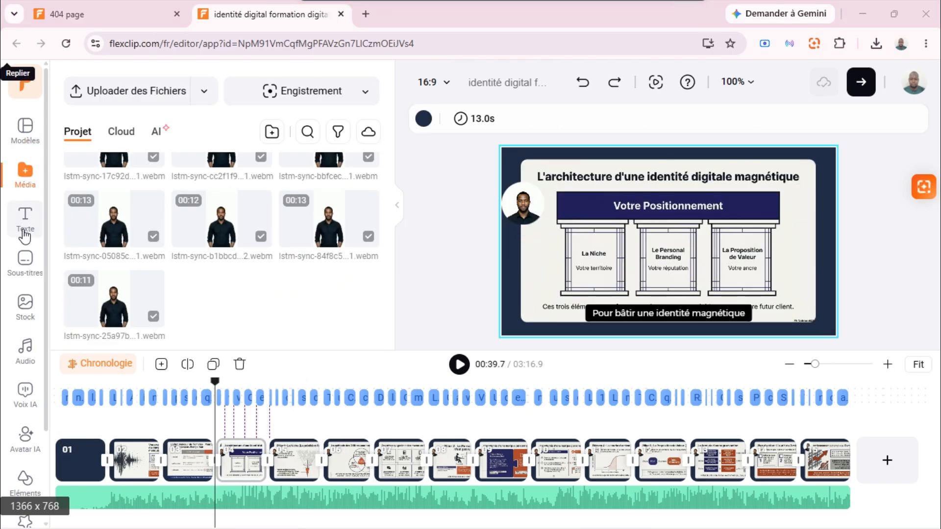
# - Examine the editor's text presets and the list of timed subtitles
pyautogui.click(25, 230)
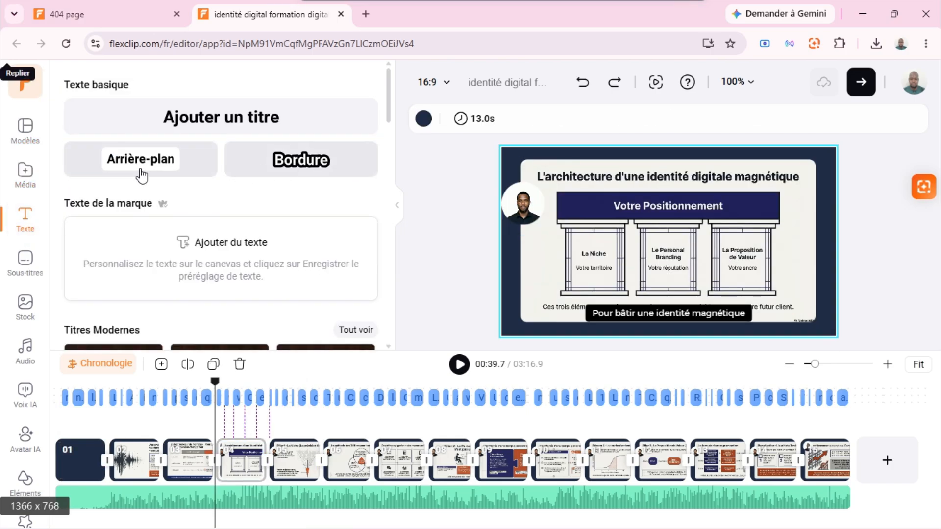
pyautogui.scroll(-7, 220, 201)
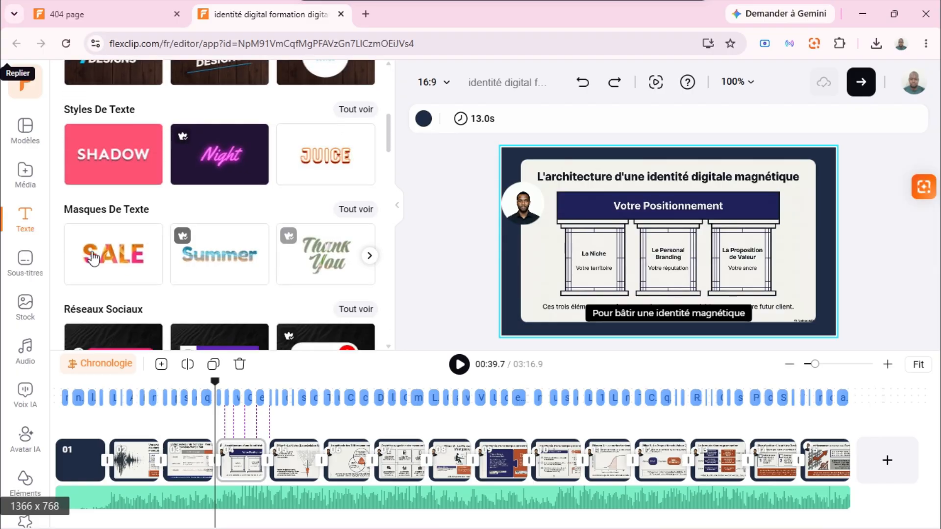
pyautogui.click(25, 260)
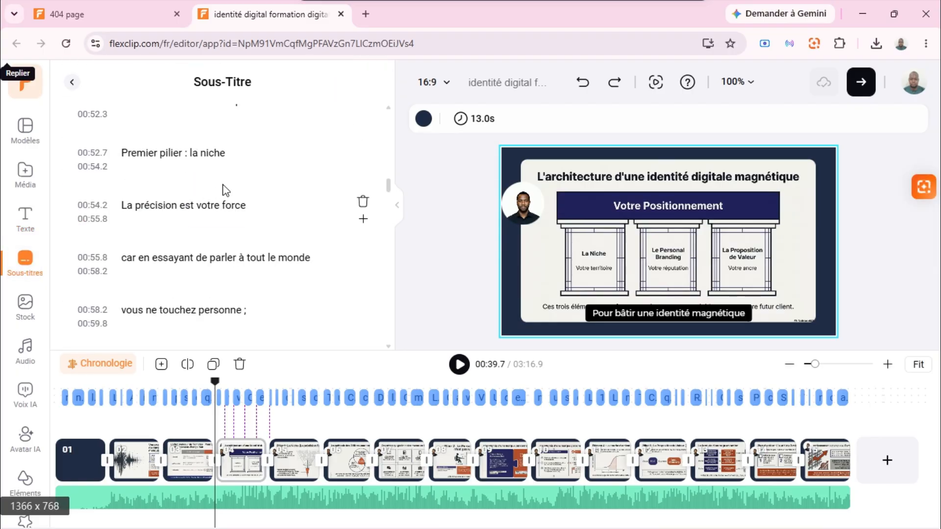
pyautogui.scroll(-1, 113, 311)
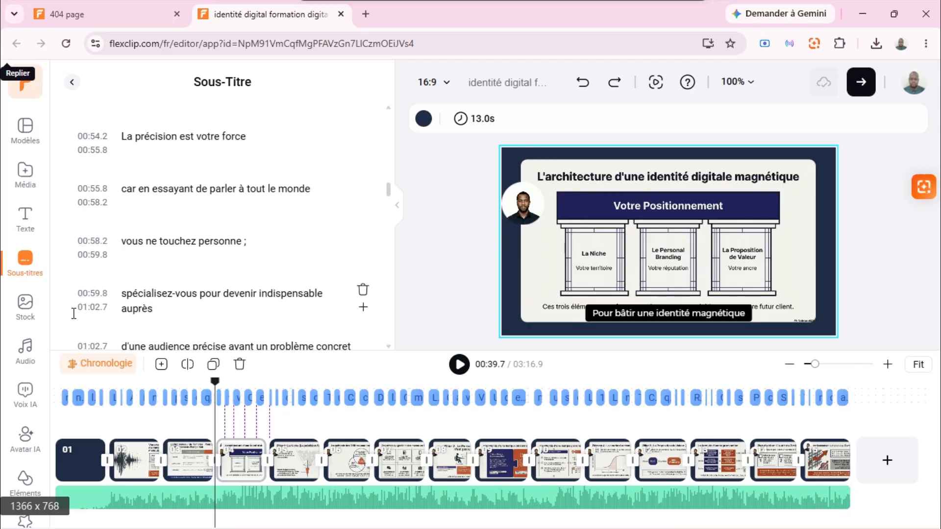
# - Examine the audio library and the remaining editor tools such as Voix IA, Avatar IA, Eléments and Effets
pyautogui.click(22, 353)
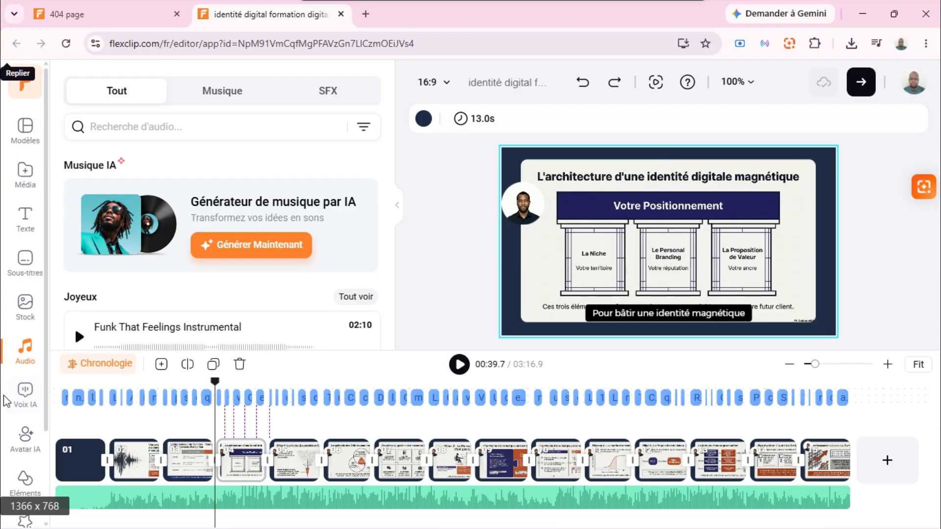
pyautogui.scroll(-3, 27, 416)
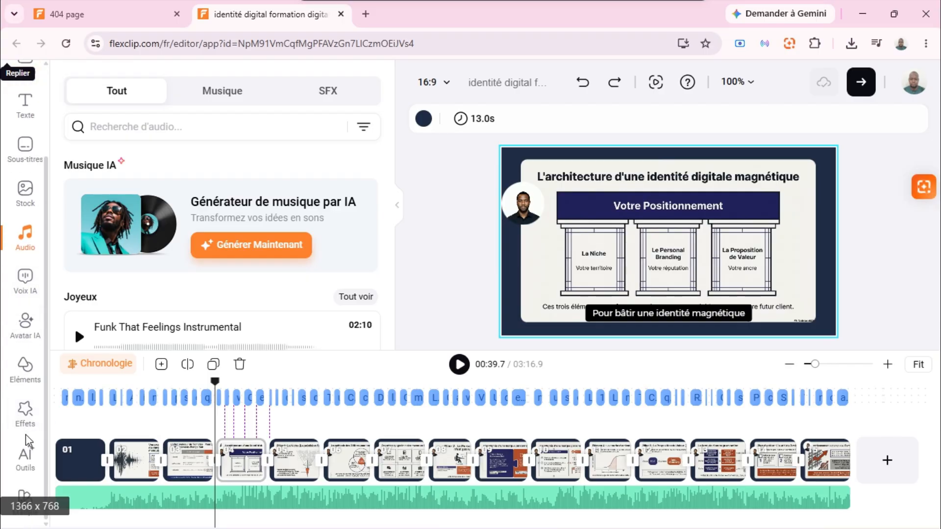
pyautogui.scroll(2, 27, 441)
pyautogui.scroll(-2, 28, 439)
pyautogui.scroll(3, 28, 439)
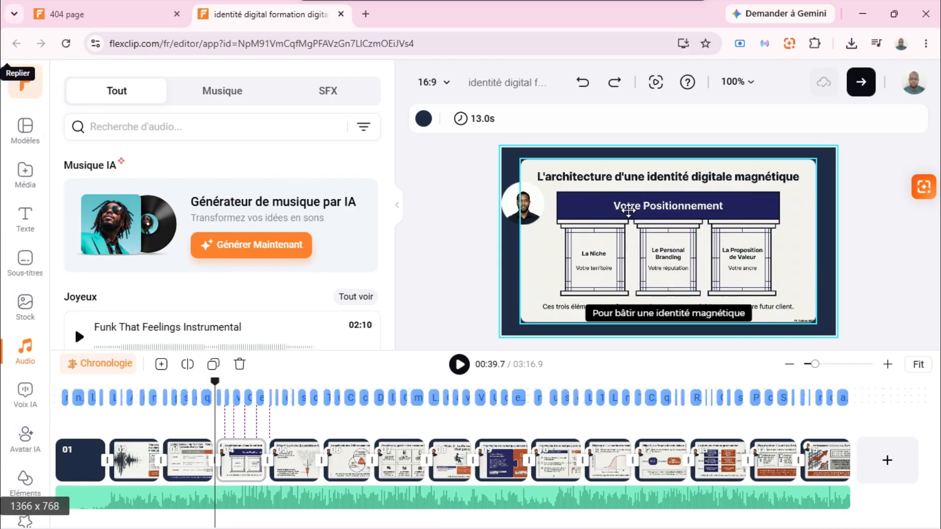